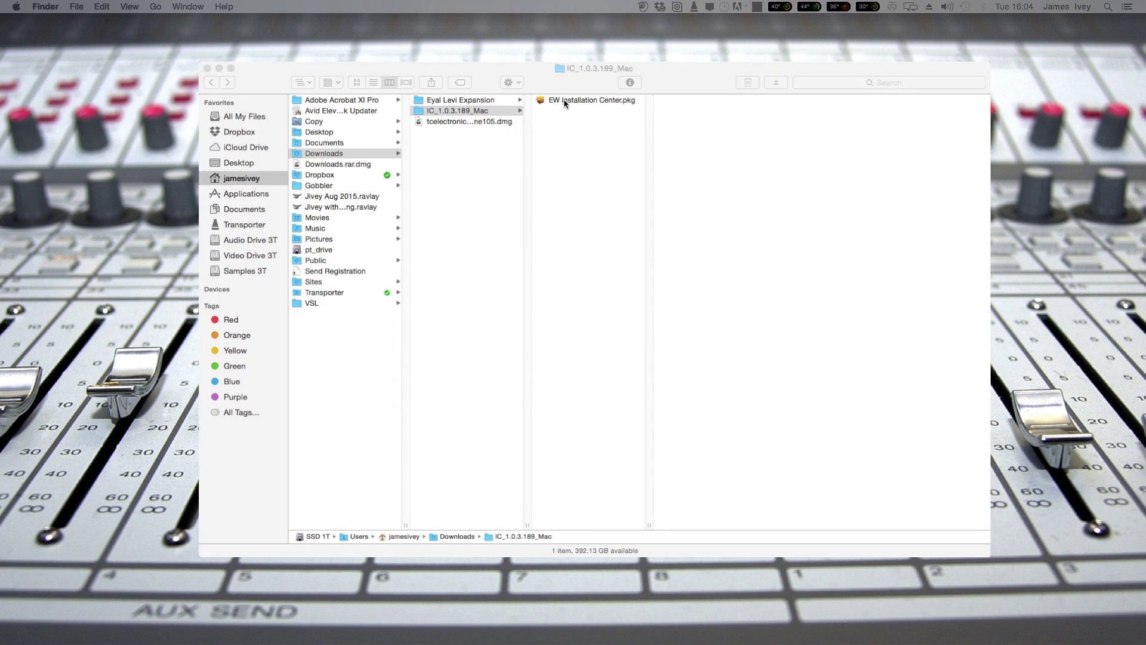
Install EW Installation Center from its .pkg onto SSD 1T with the admin password, then close the installer.
{"action": "double_click", "coordinate": [565, 101]}
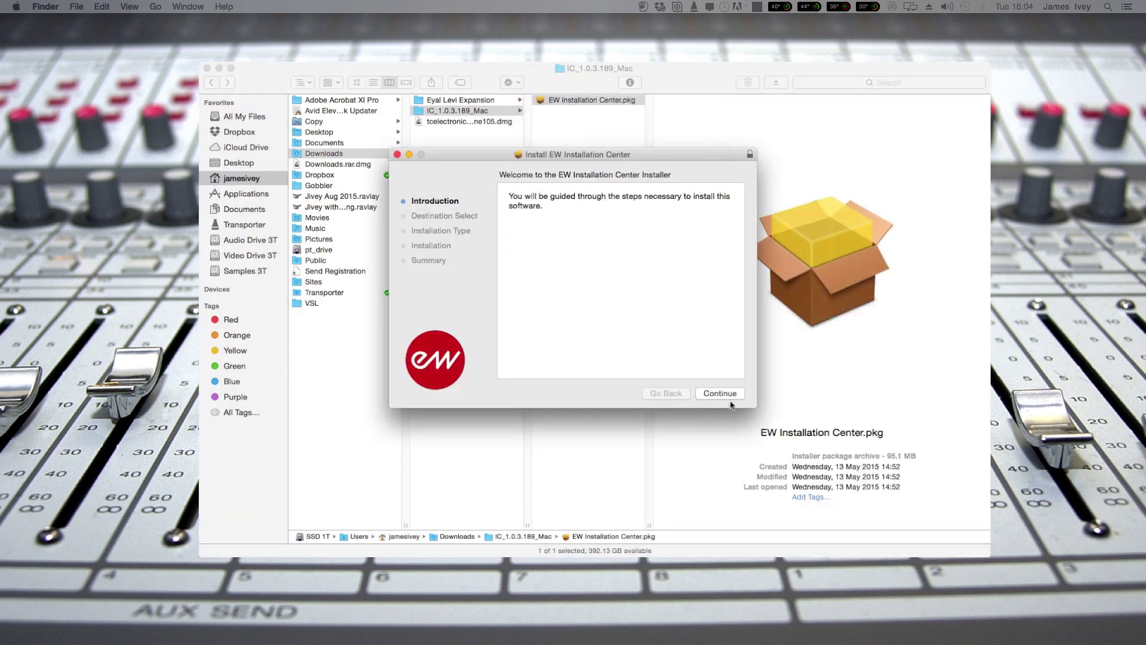
{"action": "left_click", "coordinate": [722, 398]}
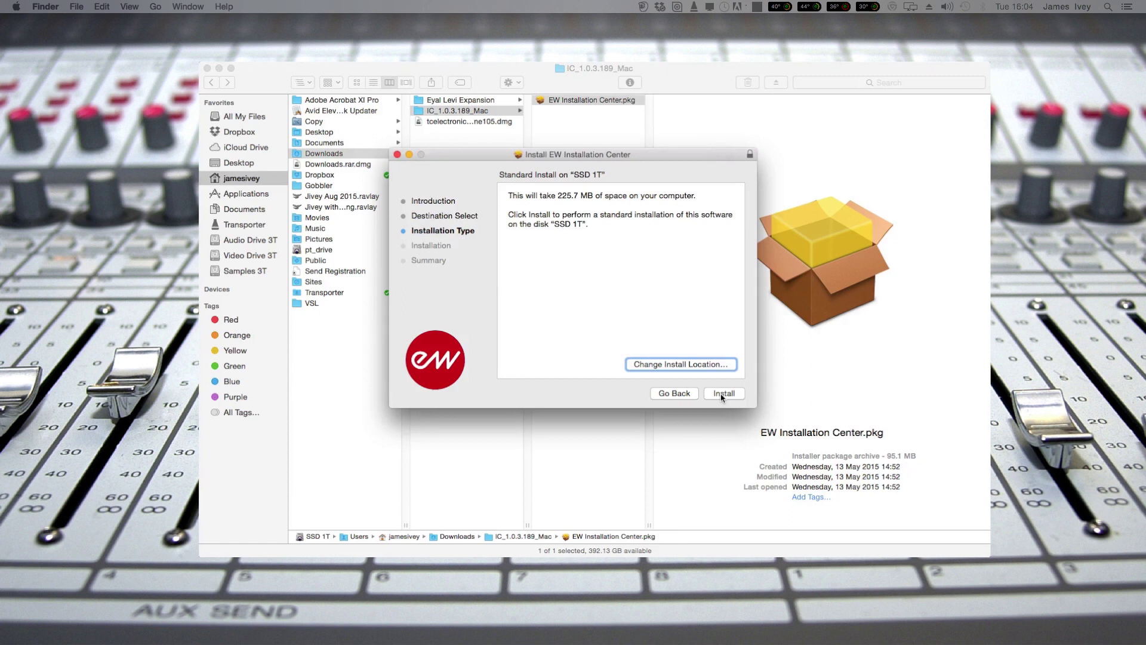
{"action": "left_click", "coordinate": [723, 397]}
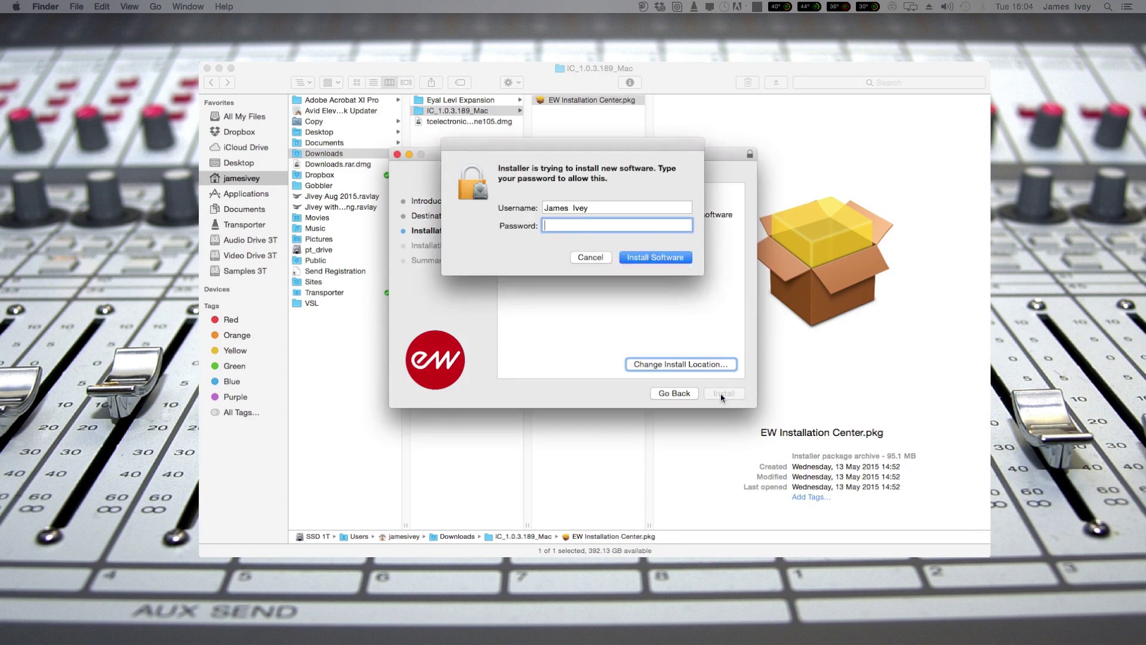
{"action": "type", "text": "••••••••"}
{"action": "key", "text": "Return"}
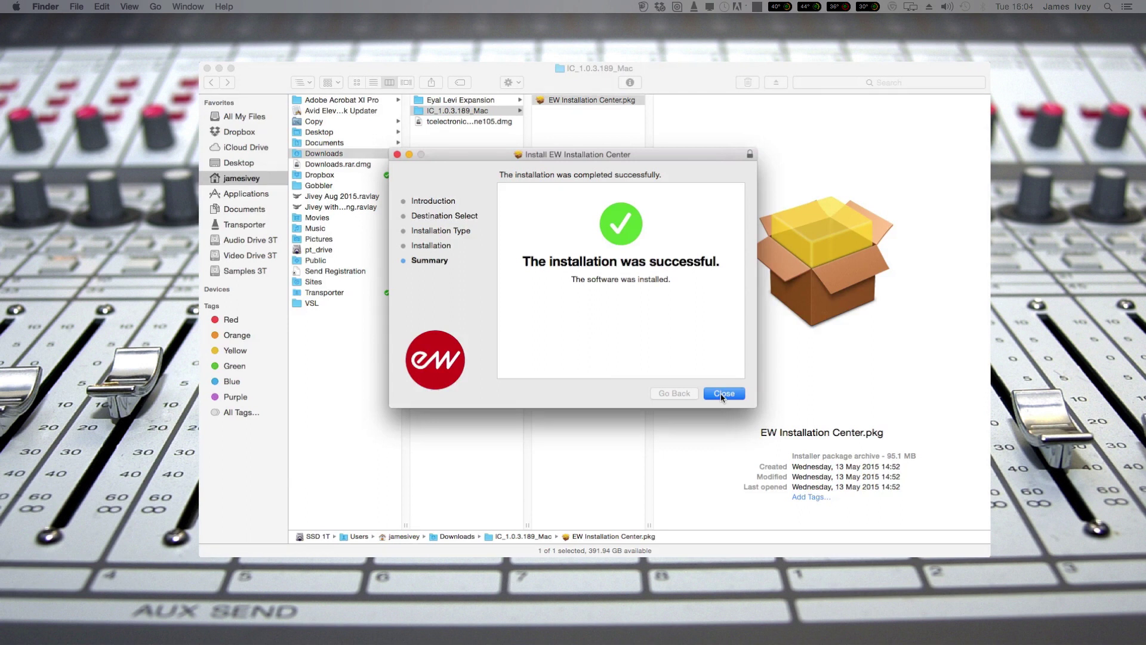
{"action": "left_click", "coordinate": [722, 393]}
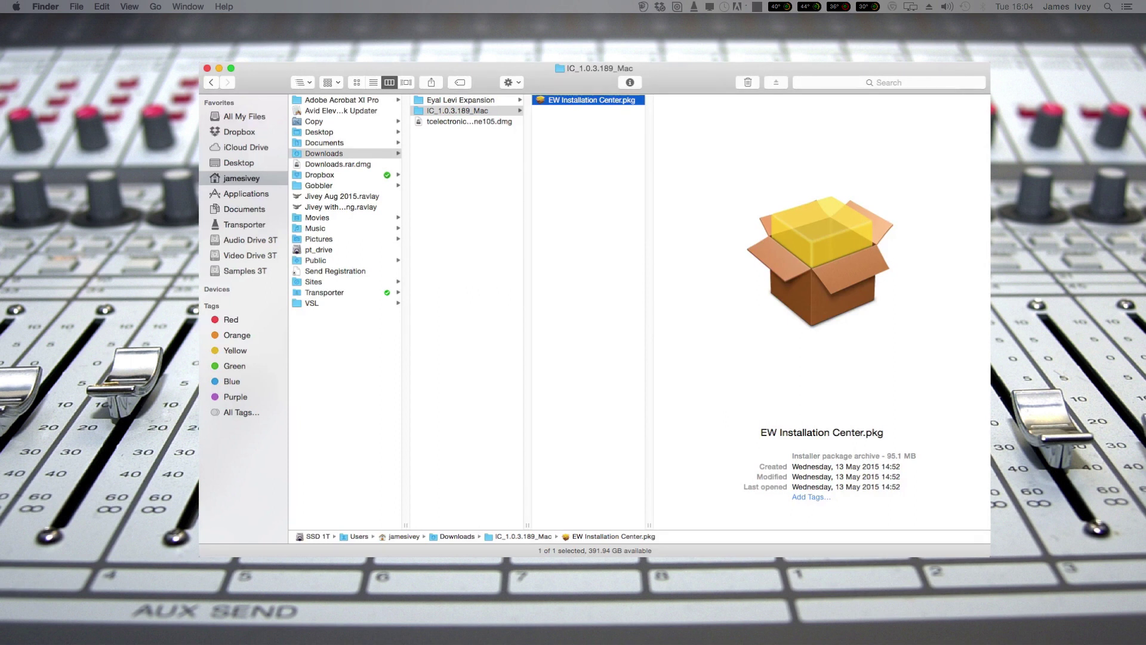
Launch EW Installation Center from the East West folder in Applications.
{"action": "left_click", "coordinate": [246, 194]}
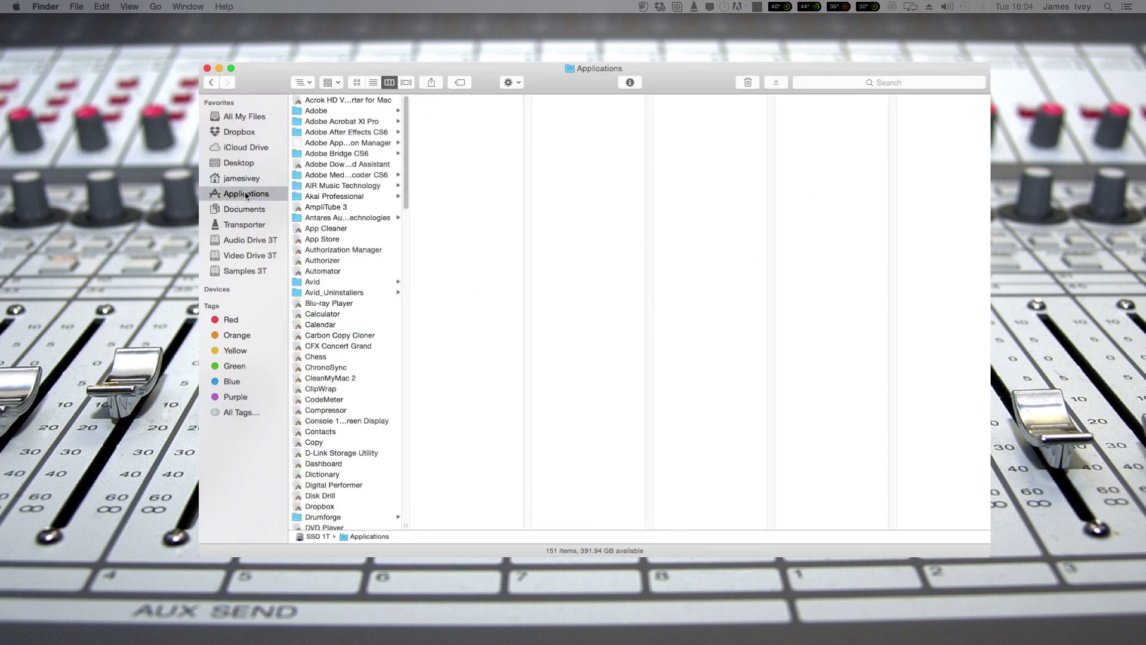
{"action": "key", "text": "e"}
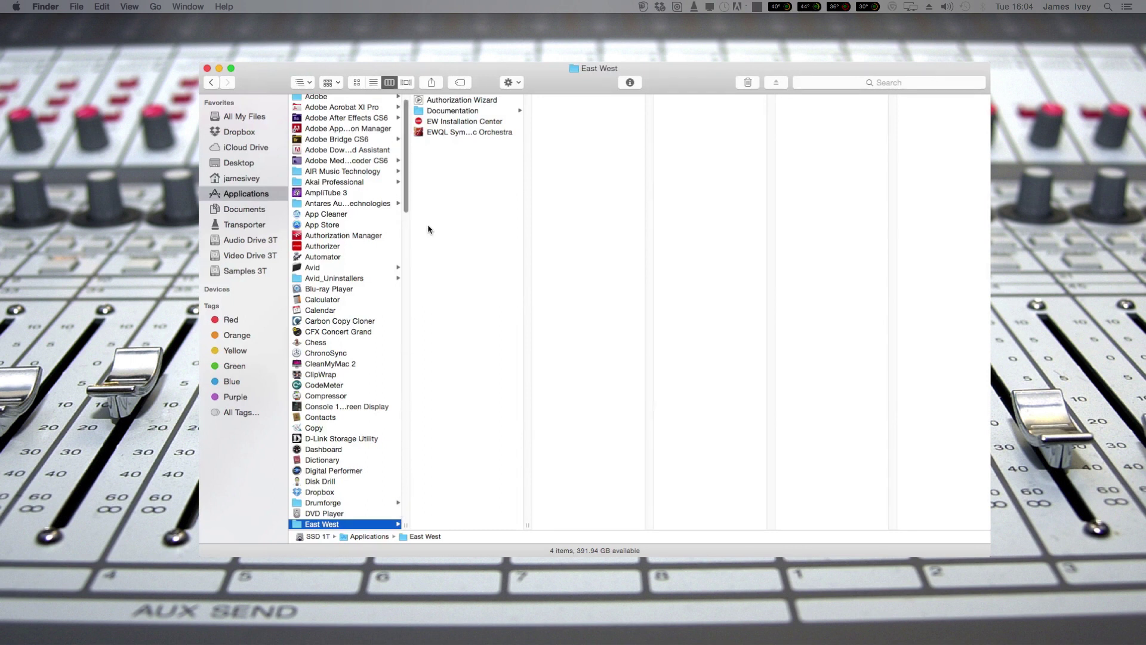
{"action": "left_click", "coordinate": [449, 122]}
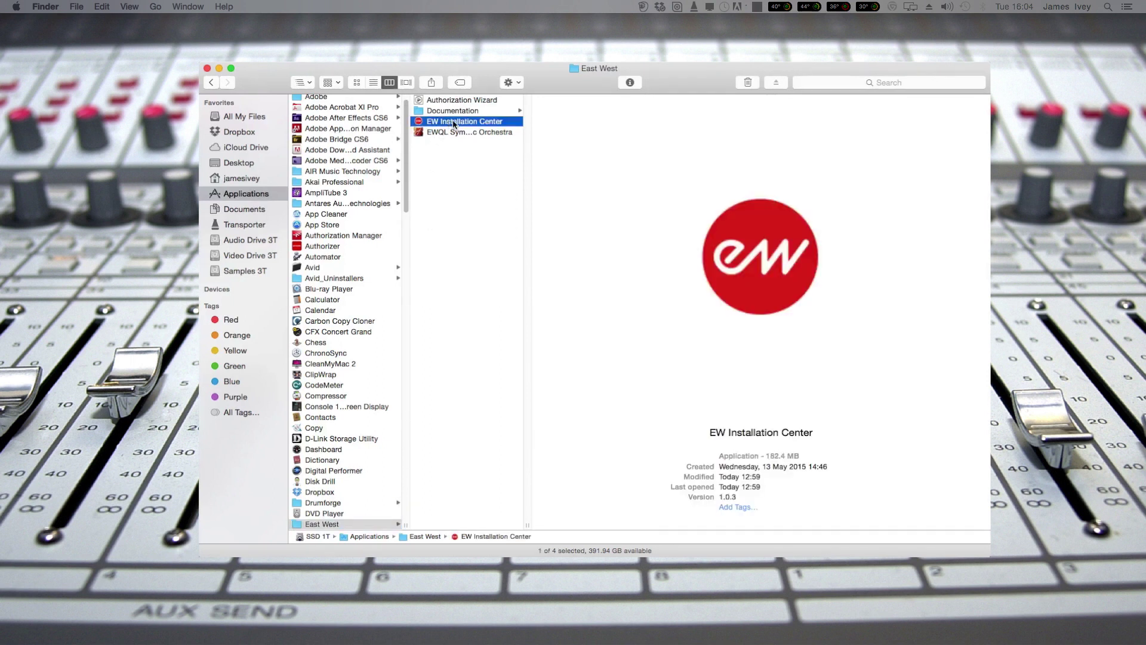
{"action": "double_click", "coordinate": [454, 123]}
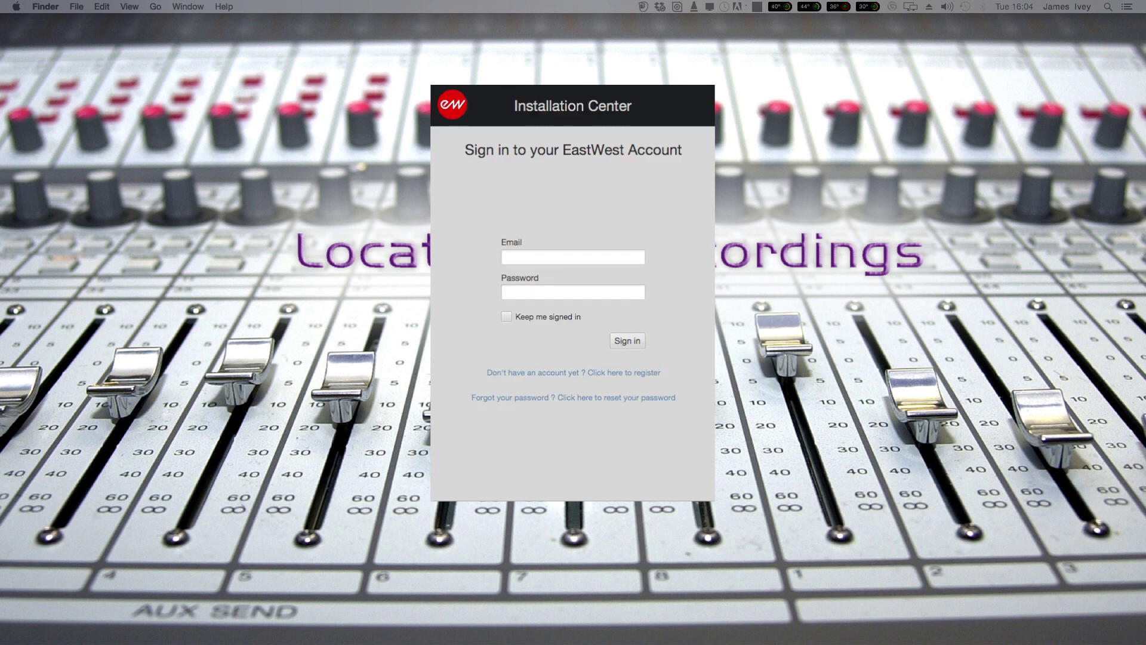
Sign in with the account email and password, with Keep me signed in ticked.
{"action": "left_click", "coordinate": [550, 254]}
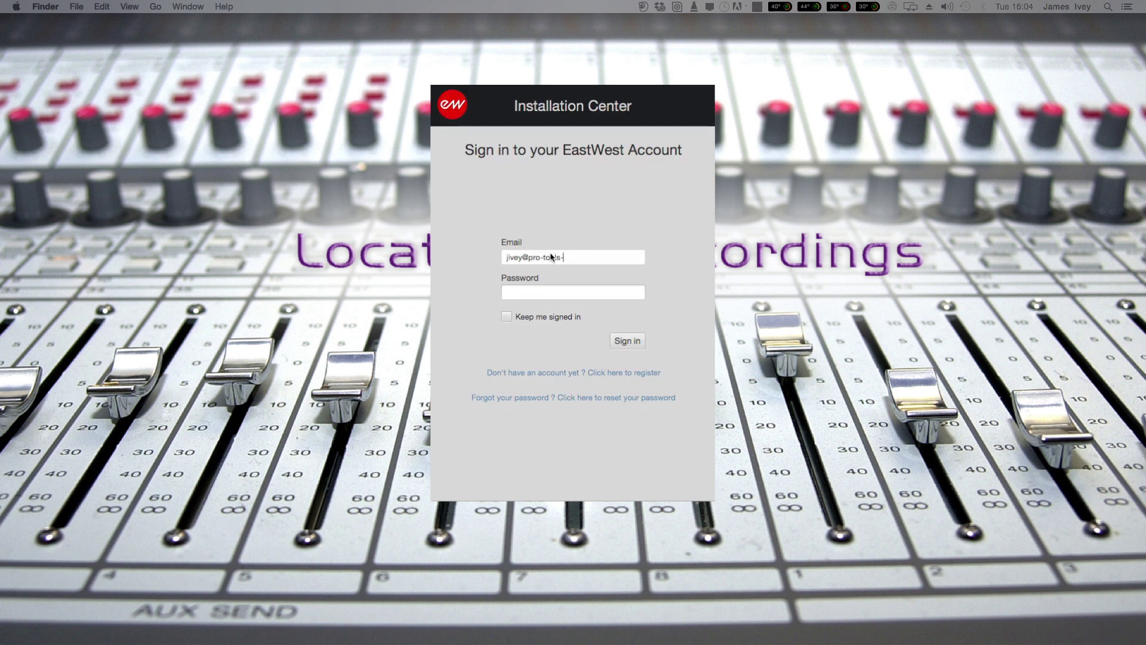
{"action": "key", "text": "Tab"}
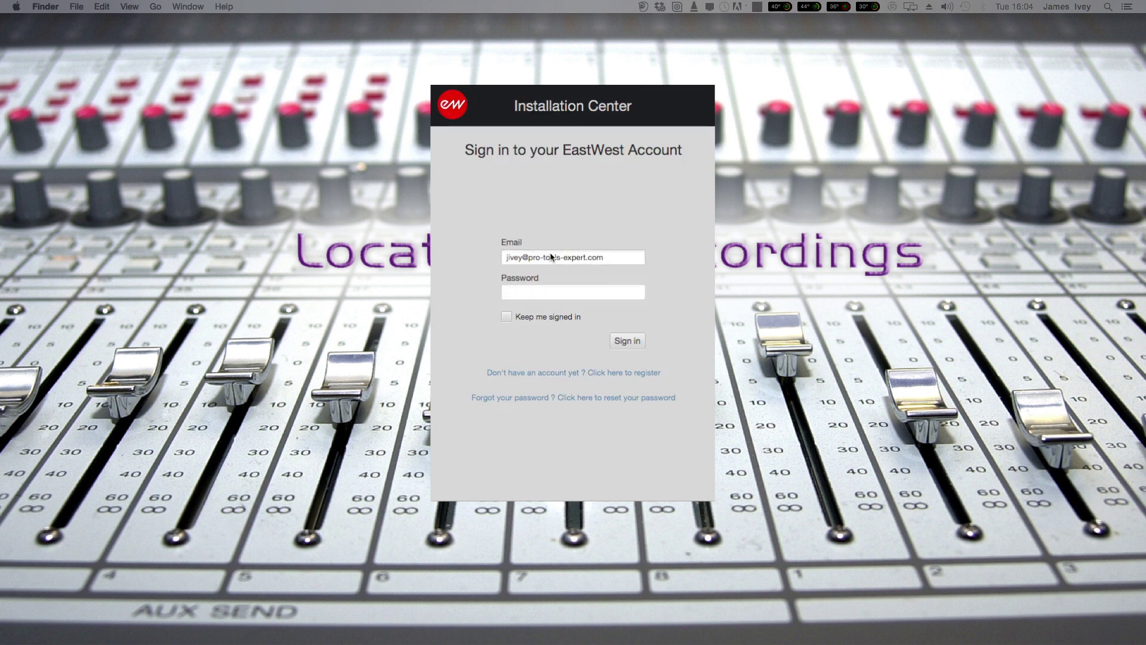
{"action": "type", "text": "••••••••••"}
{"action": "left_click", "coordinate": [507, 317]}
{"action": "left_click", "coordinate": [628, 341]}
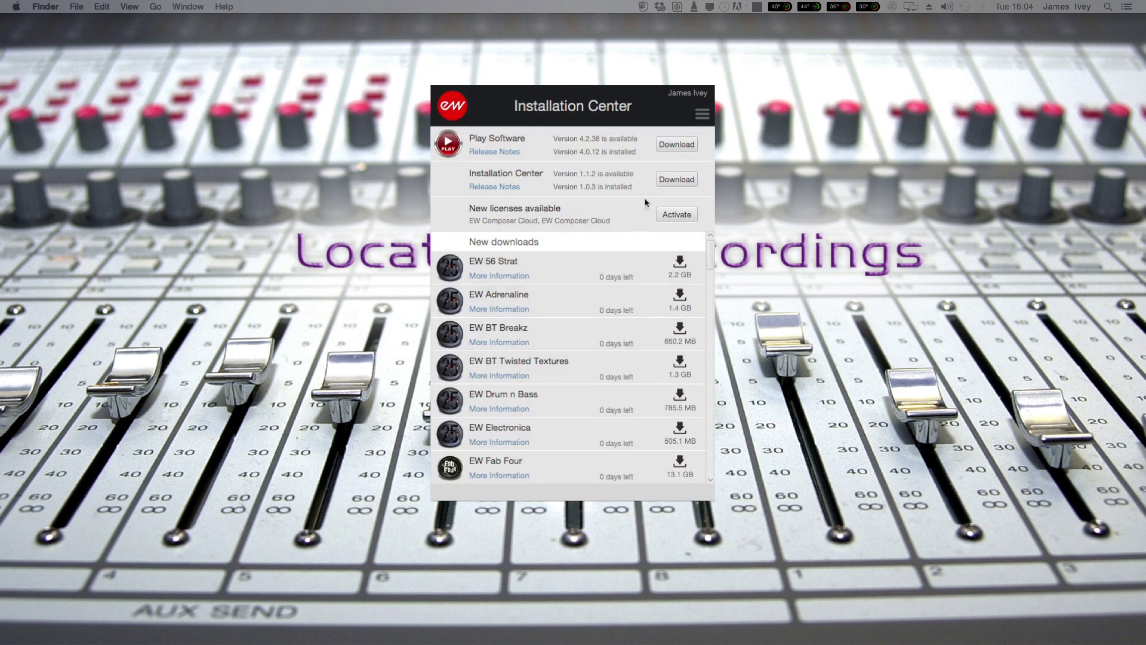
Download the Play Software 4.2.38 update, then request the EW Gypsy library download.
{"action": "left_click", "coordinate": [674, 146]}
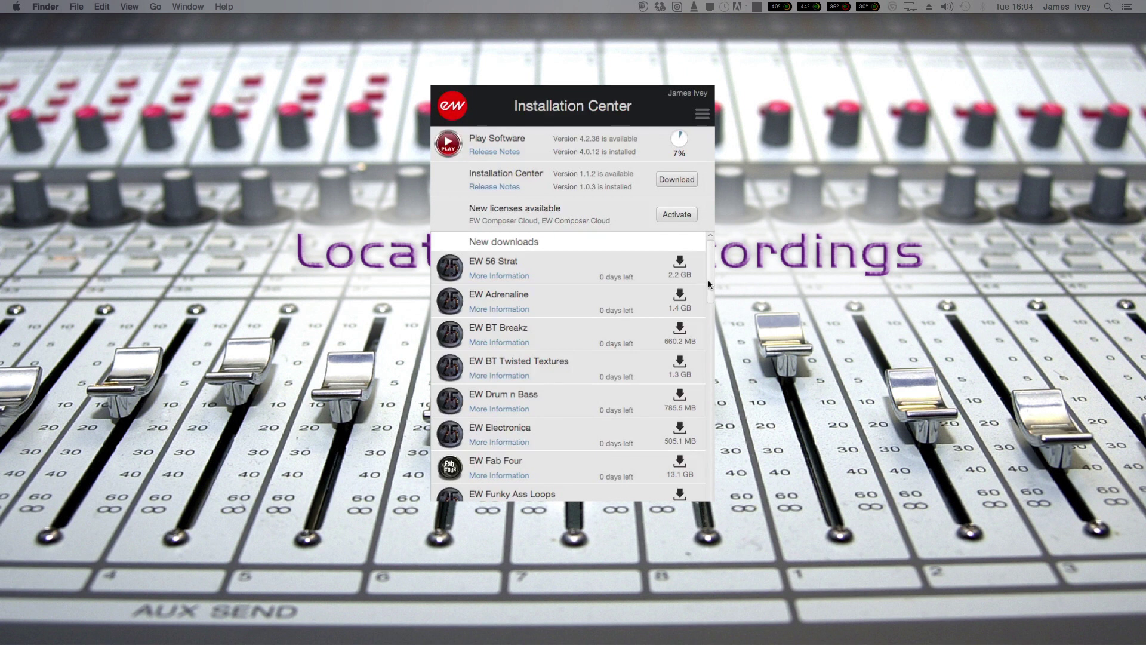
{"action": "left_click_drag", "start_coordinate": [708, 284], "coordinate": [695, 502]}
{"action": "scroll", "coordinate": [572, 365], "scroll_direction": "up", "scroll_amount": 5}
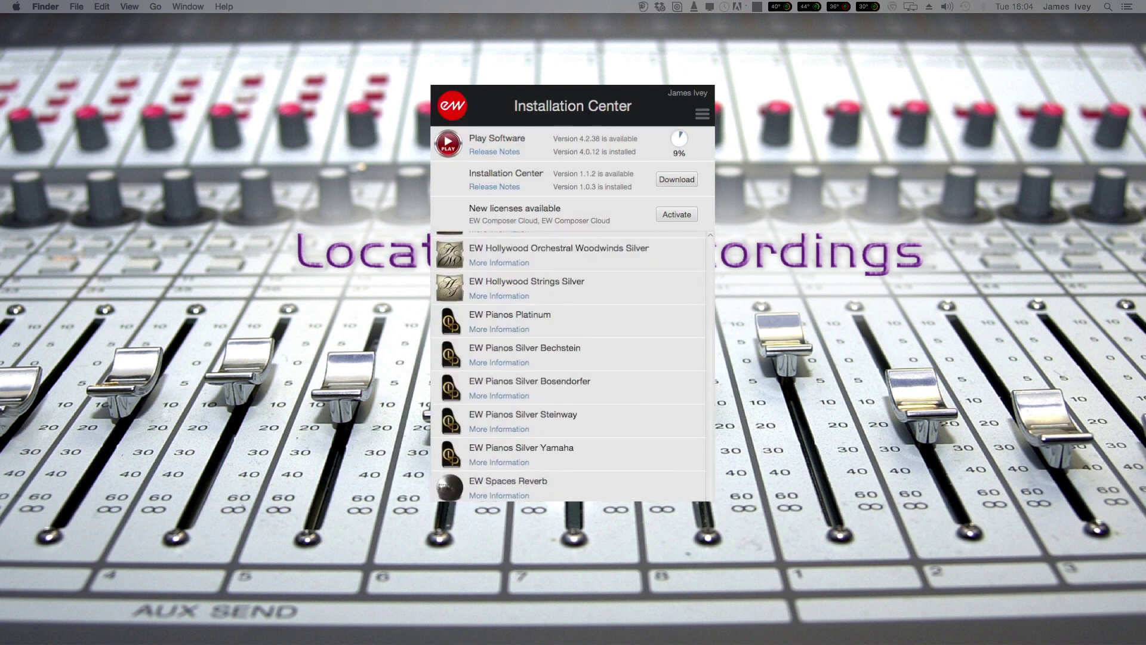
{"action": "scroll", "coordinate": [568, 366], "scroll_direction": "up", "scroll_amount": 3}
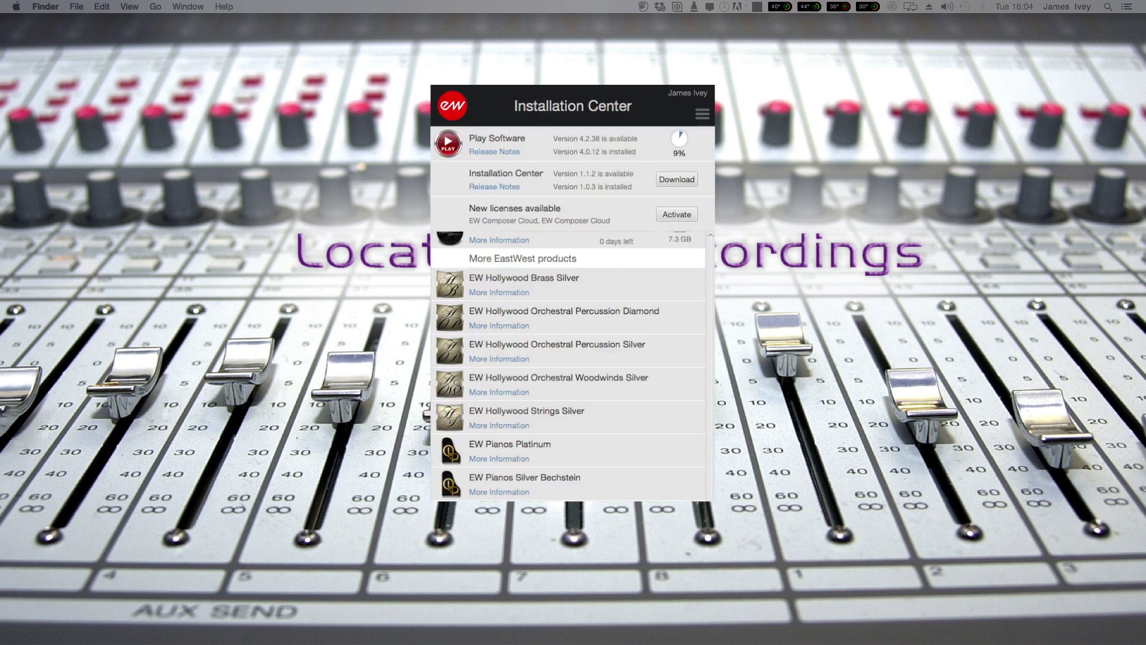
{"action": "scroll", "coordinate": [706, 323], "scroll_direction": "up", "scroll_amount": 5}
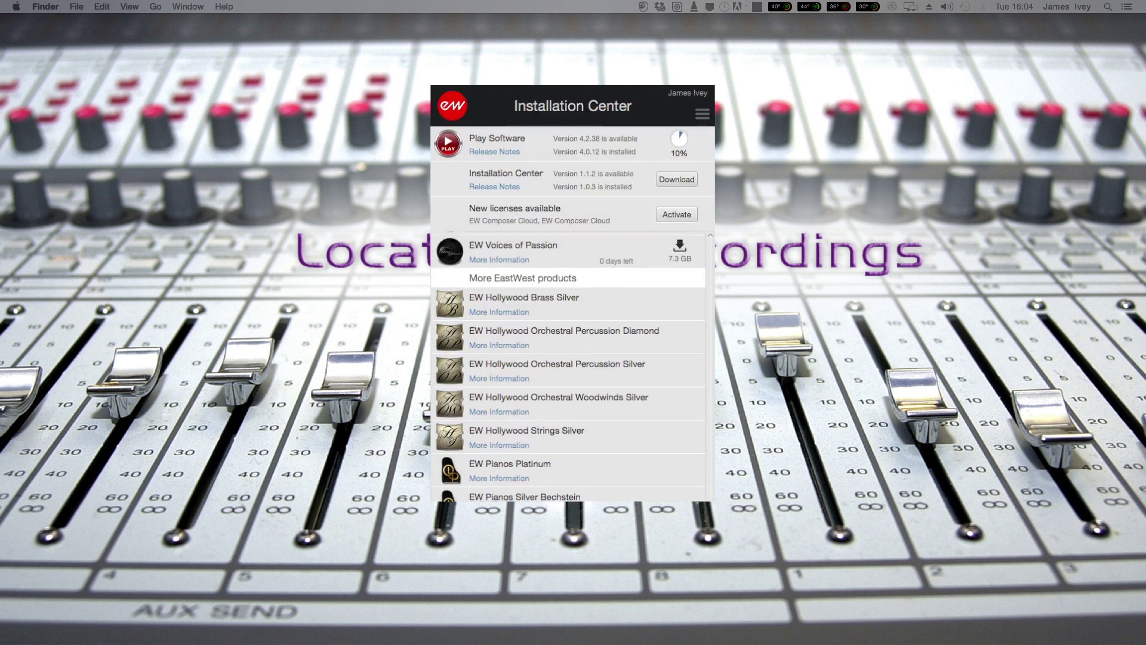
{"action": "scroll", "coordinate": [705, 323], "scroll_direction": "up", "scroll_amount": 2}
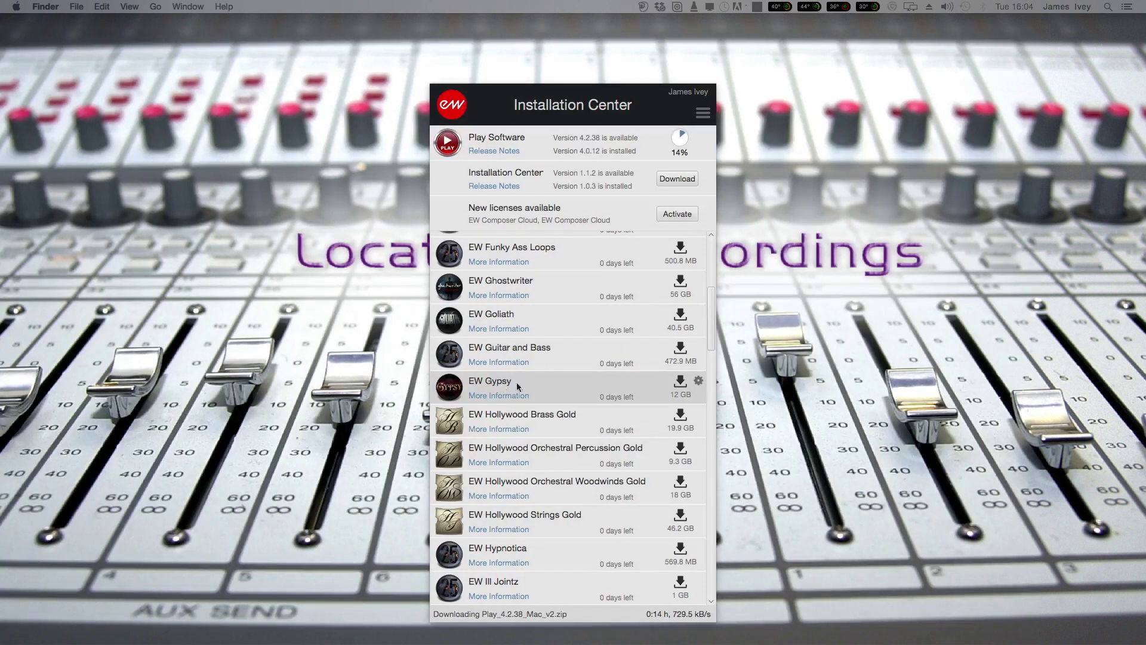
{"action": "left_click", "coordinate": [680, 386]}
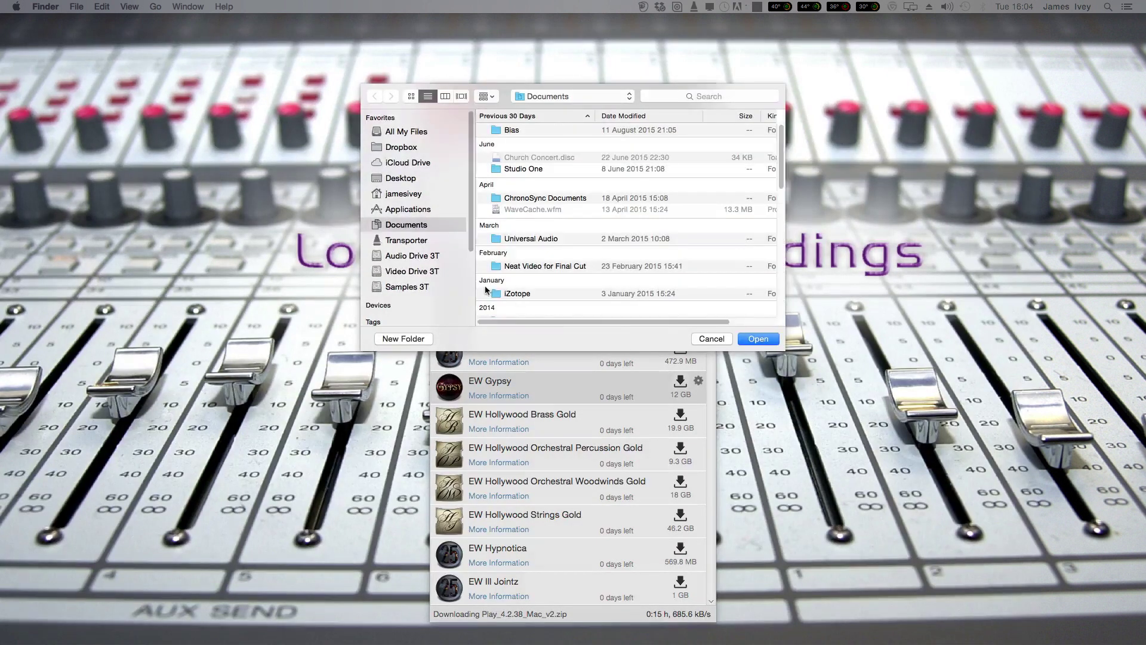
Save EW Gypsy to Samples 3T > East West Play Lib, remembered as the default download folder.
{"action": "left_click", "coordinate": [411, 289]}
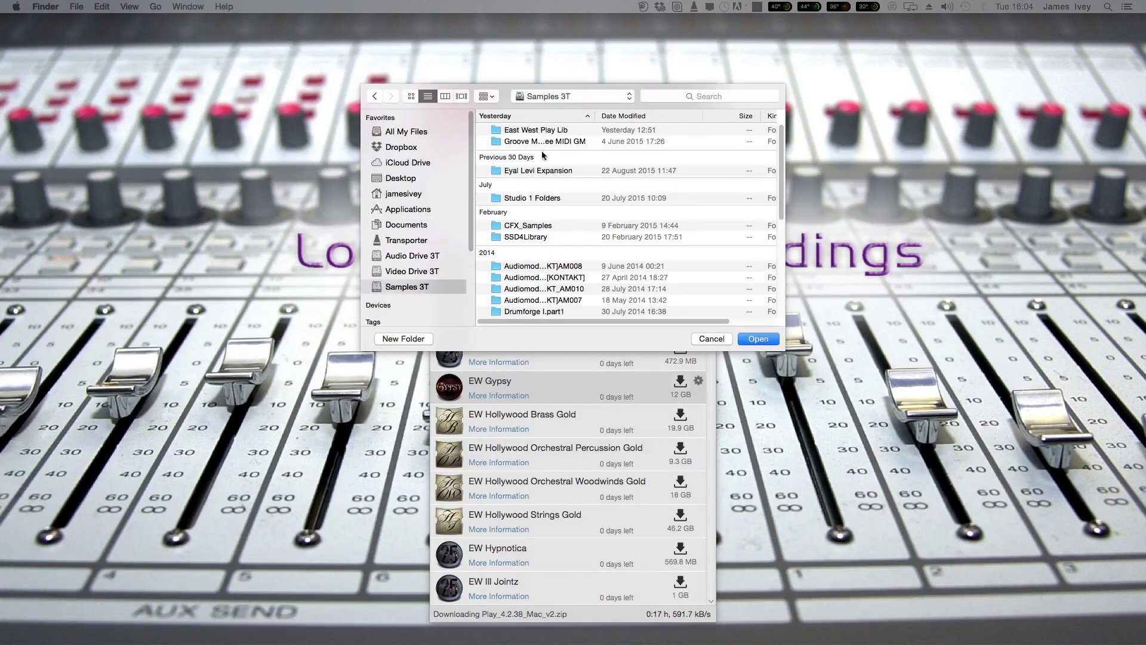
{"action": "left_click", "coordinate": [546, 132]}
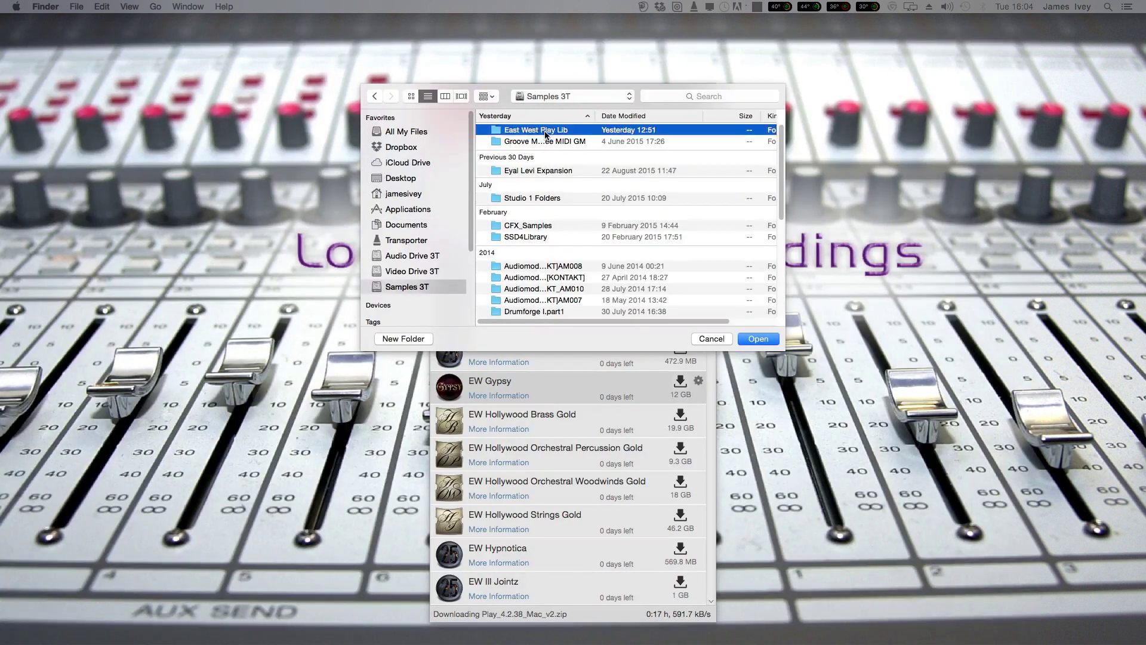
{"action": "left_click", "coordinate": [748, 342]}
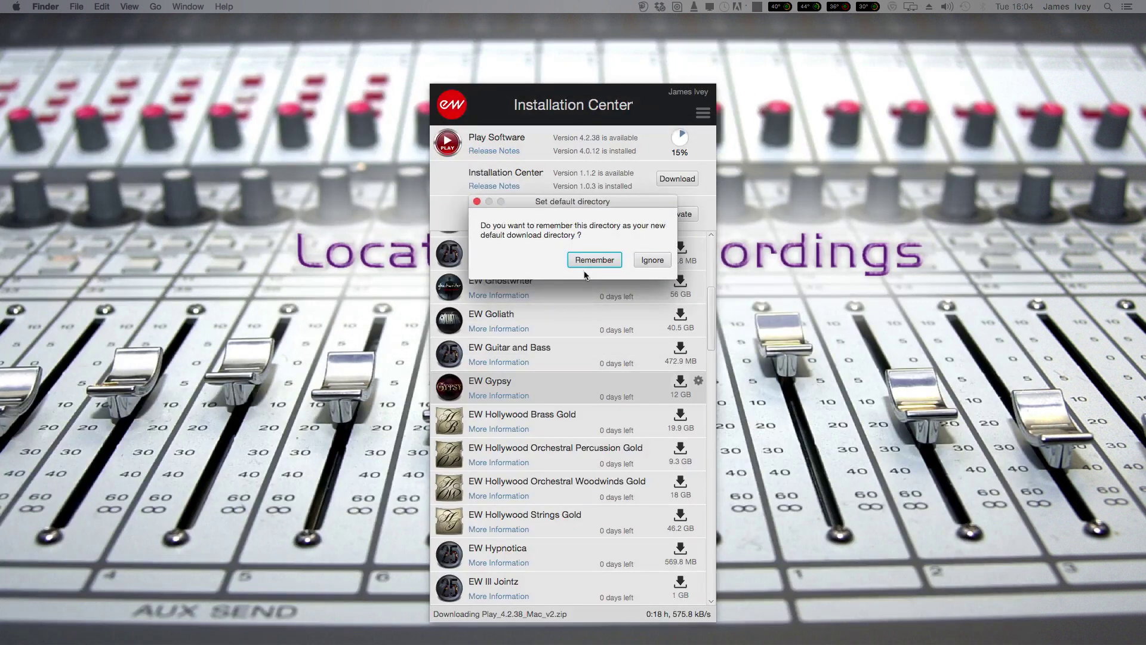
{"action": "left_click", "coordinate": [583, 261]}
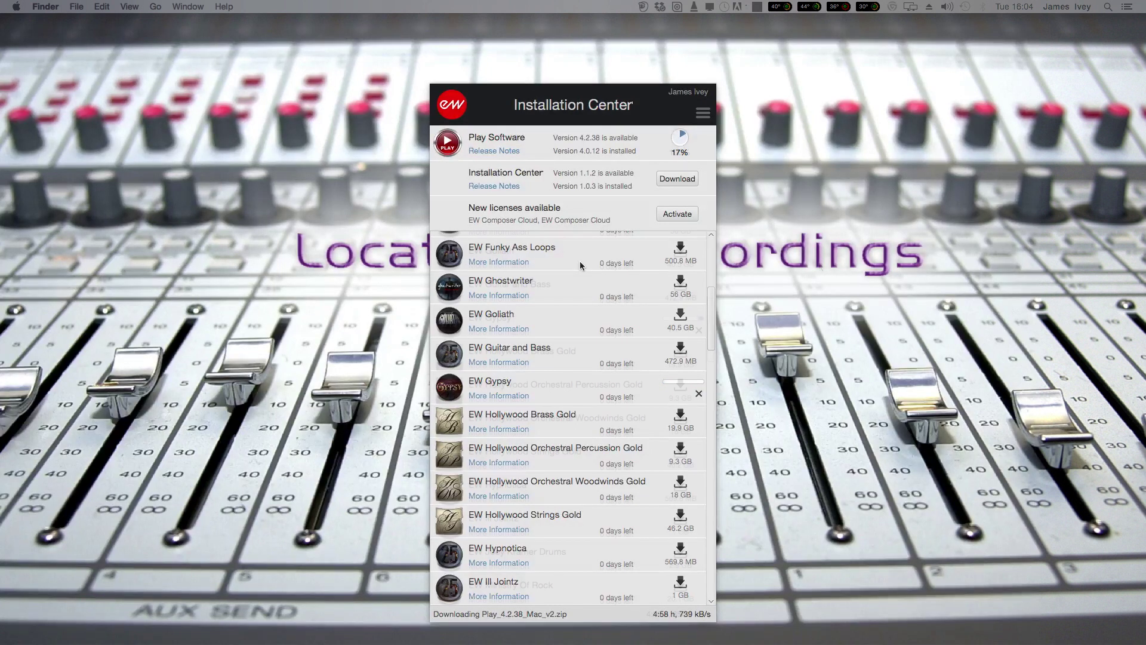
{"action": "scroll", "coordinate": [579, 260], "scroll_direction": "down", "scroll_amount": 3}
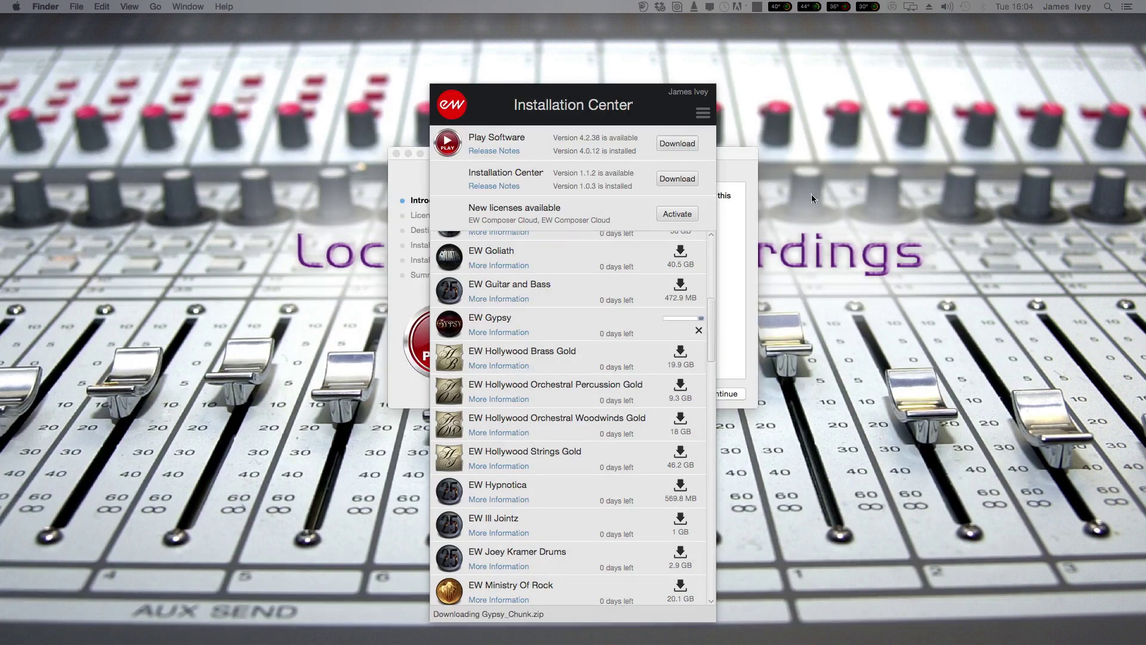
Install PLAY 4.2.38 on SSD 1T with the license accepted and admin password entered, then close the installer.
{"action": "left_click", "coordinate": [725, 154]}
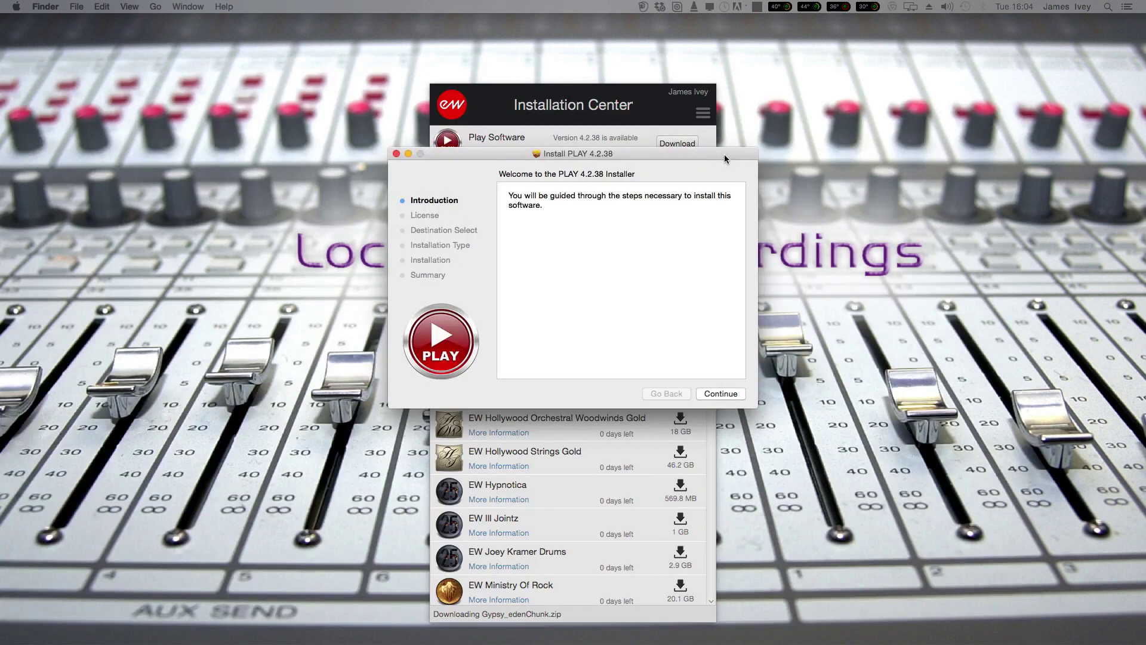
{"action": "left_click", "coordinate": [712, 394]}
{"action": "left_click", "coordinate": [712, 394]}
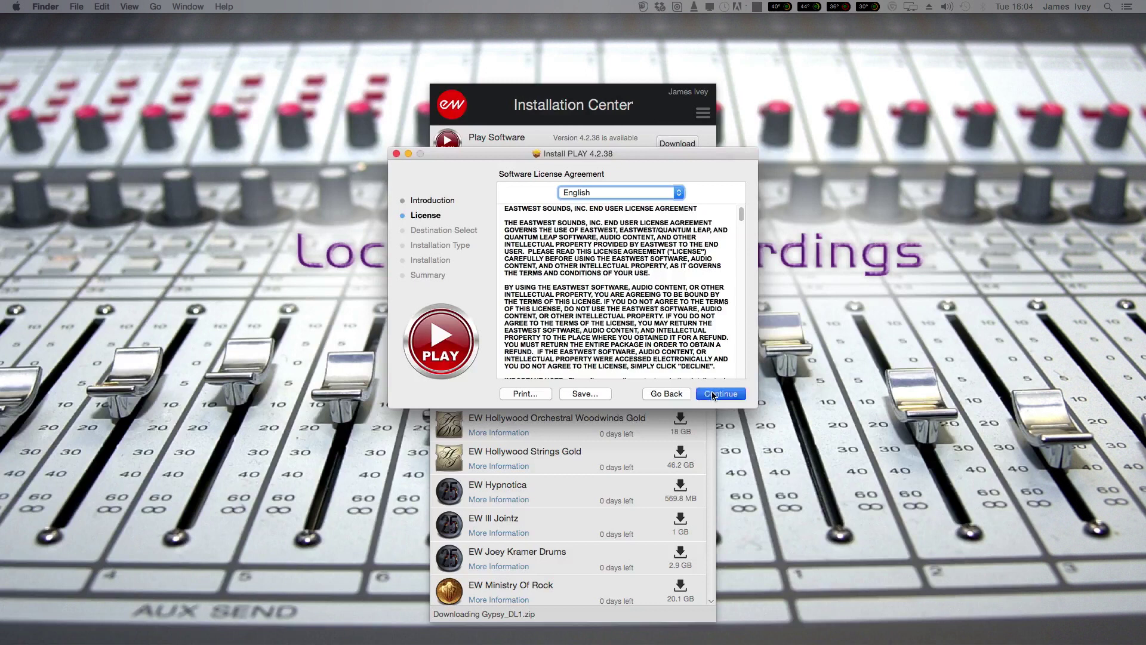
{"action": "left_click", "coordinate": [680, 251]}
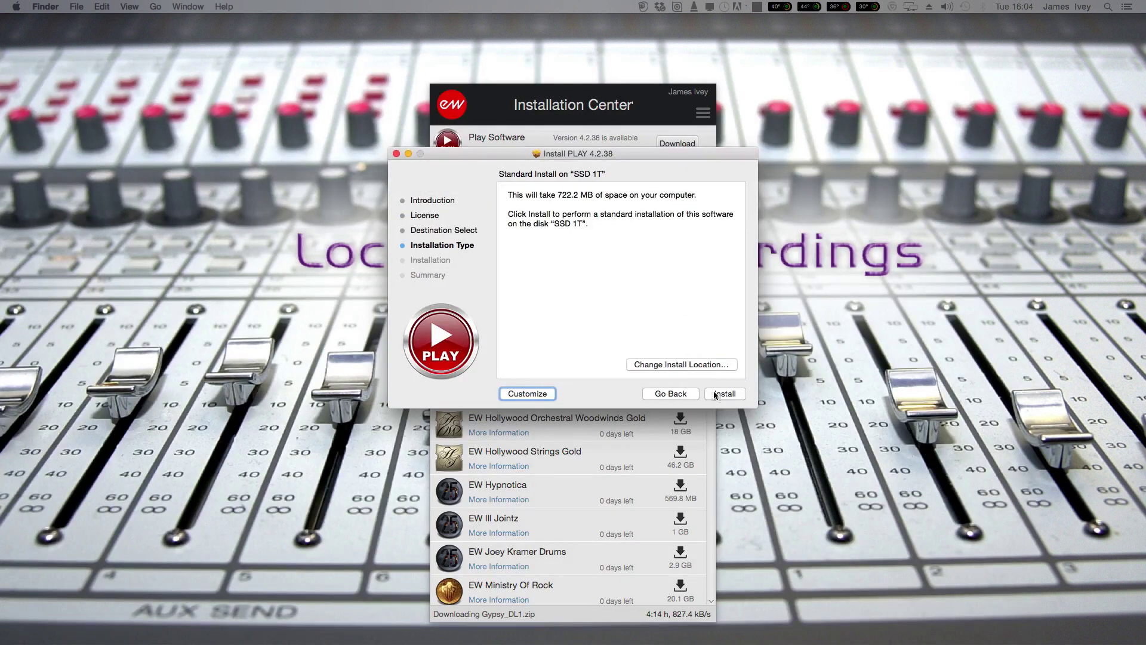
{"action": "left_click", "coordinate": [720, 396]}
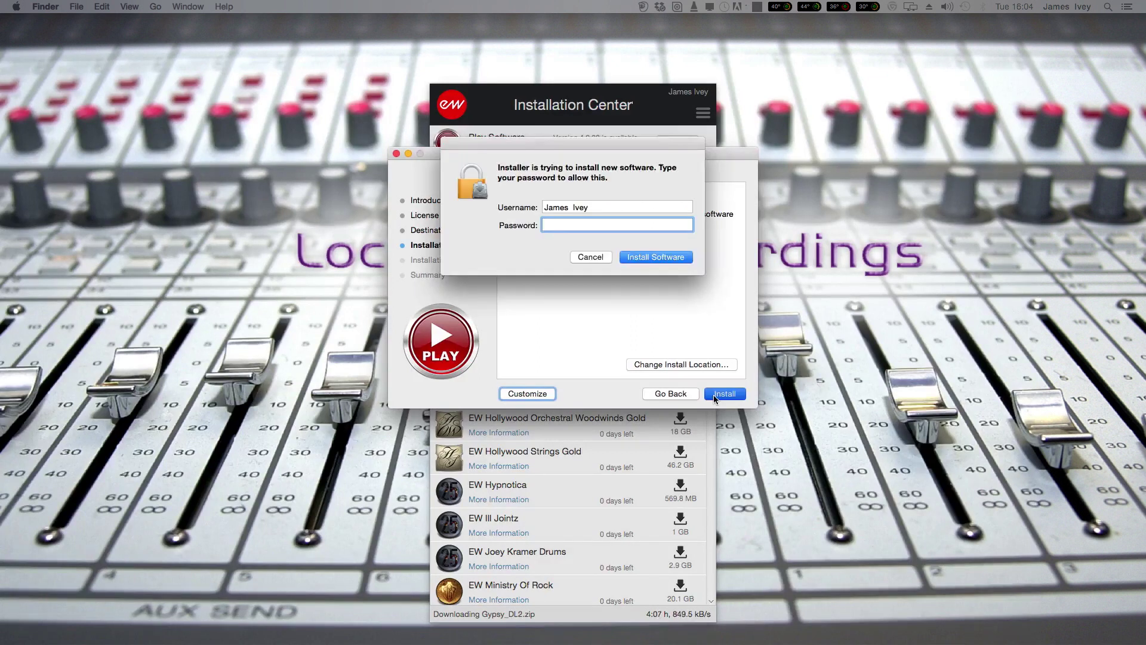
{"action": "type", "text": "*********"}
{"action": "key", "text": "Return"}
{"action": "left_click", "coordinate": [720, 395]}
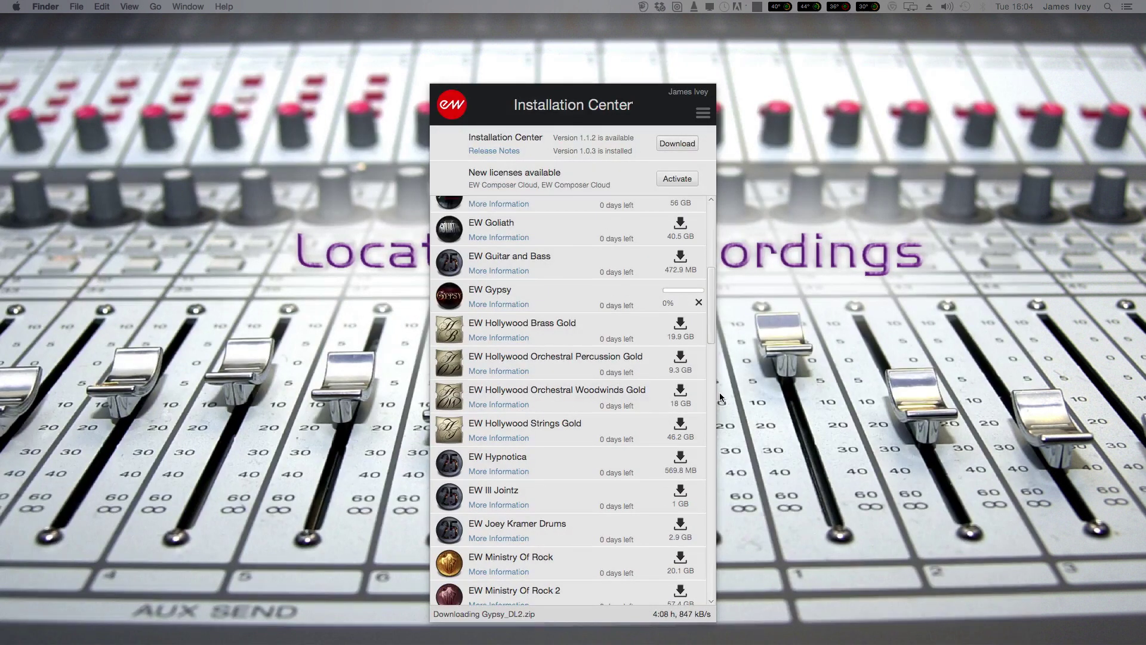
Activate the 'EW Composer Cloud - trial' license chosen from the license dropdown.
{"action": "left_click", "coordinate": [671, 177]}
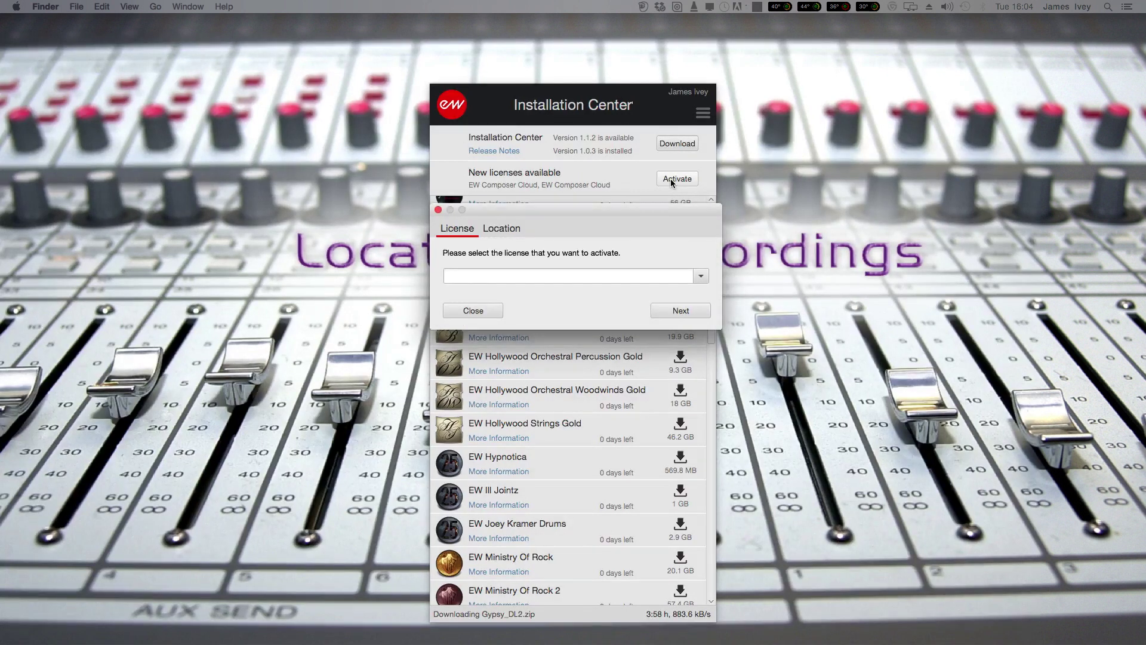
{"action": "left_click", "coordinate": [701, 276]}
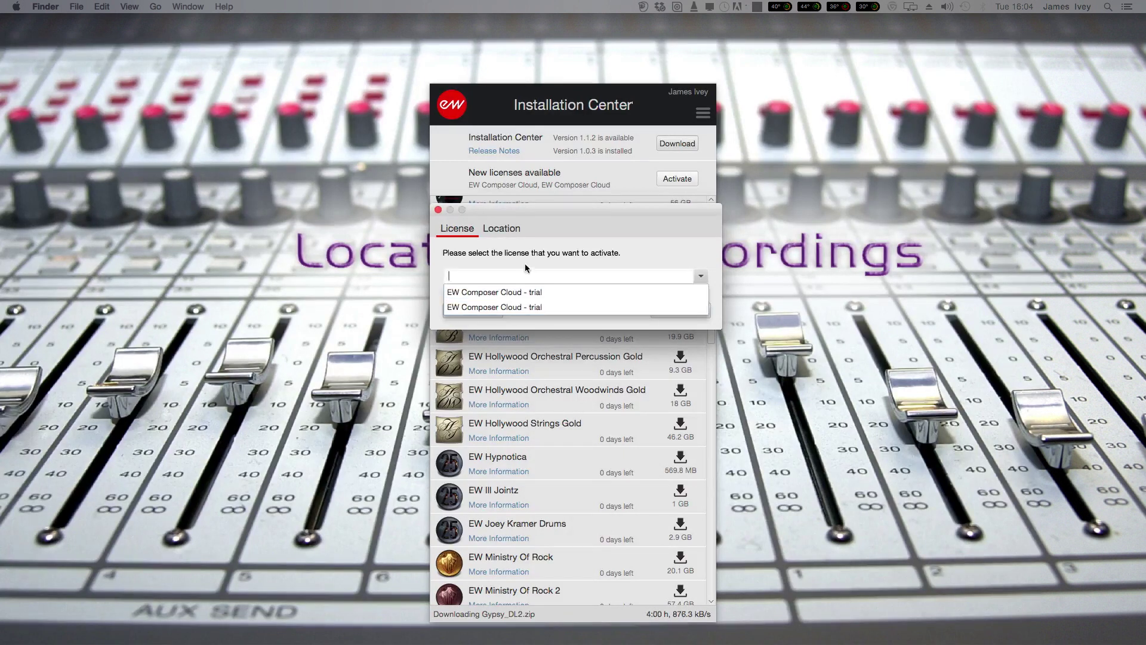
{"action": "left_click", "coordinate": [509, 308]}
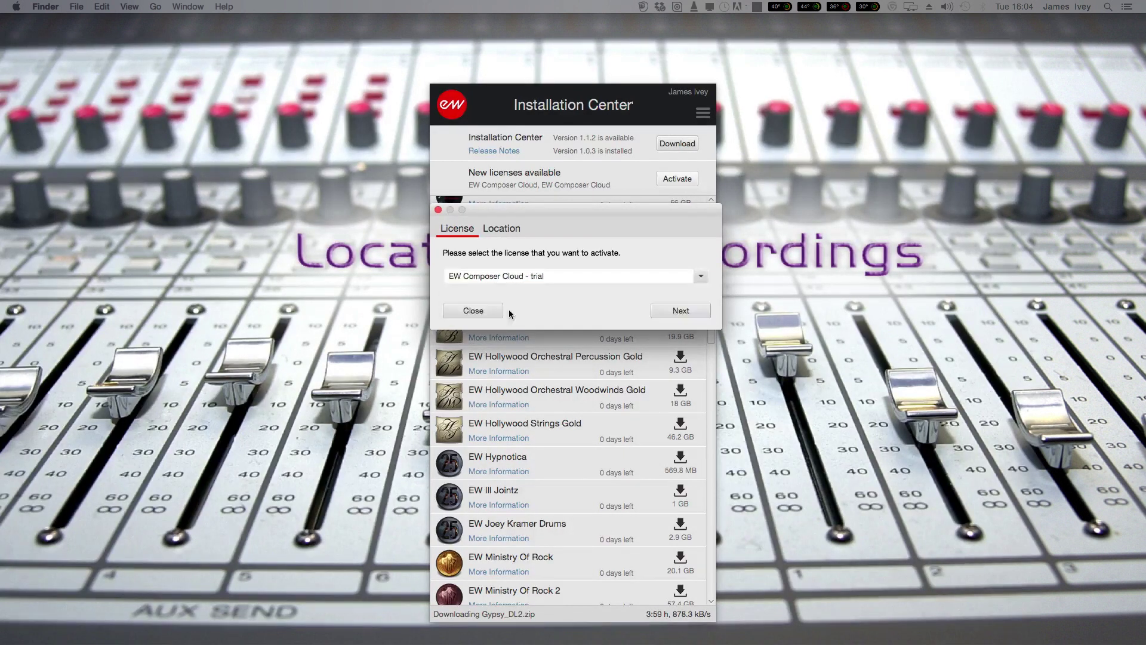
{"action": "left_click", "coordinate": [667, 310]}
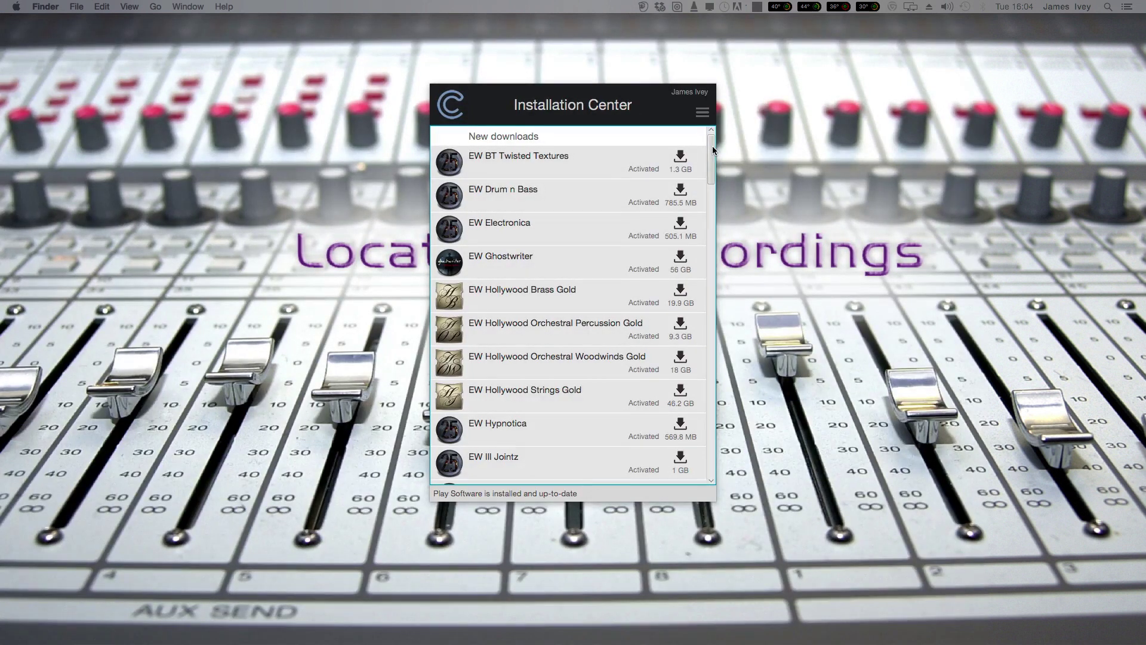
Check that EW Gypsy is listed as installed and activated, then open the main menu.
{"action": "left_click_drag", "start_coordinate": [712, 145], "coordinate": [701, 324]}
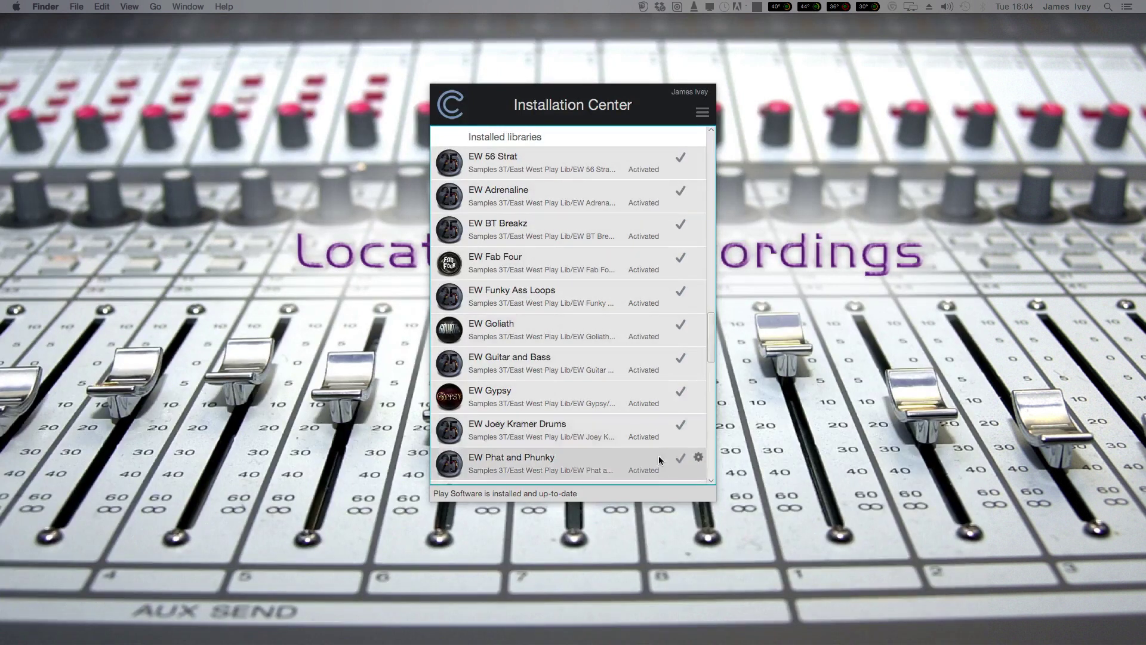
{"action": "left_click_drag", "start_coordinate": [713, 344], "coordinate": [722, 146]}
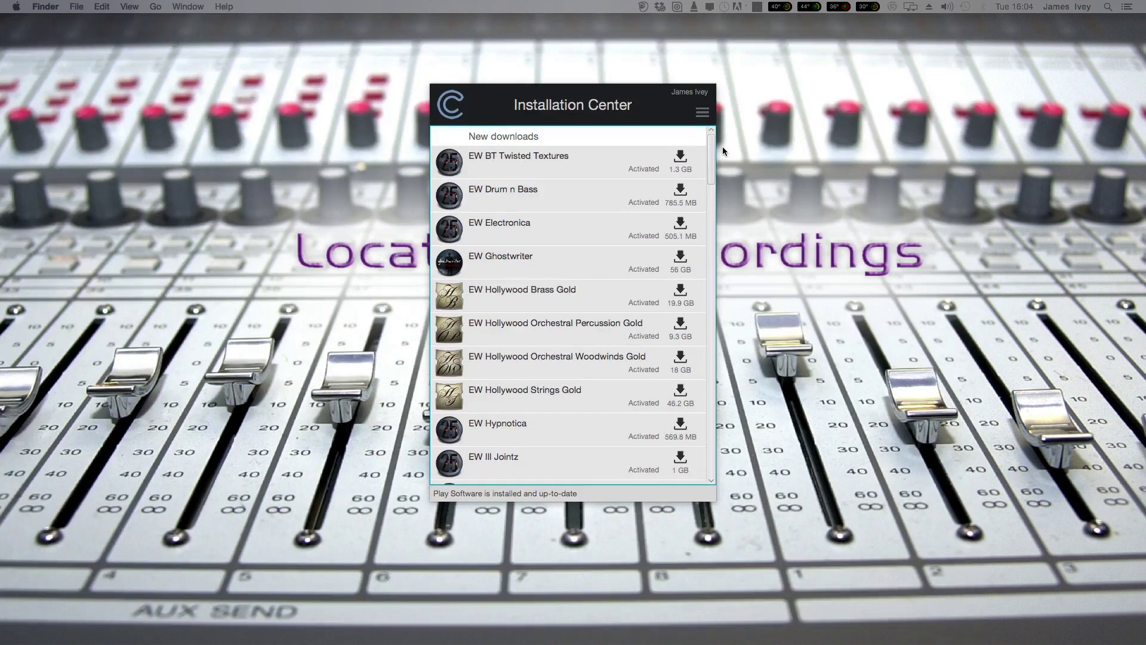
{"action": "left_click", "coordinate": [703, 113]}
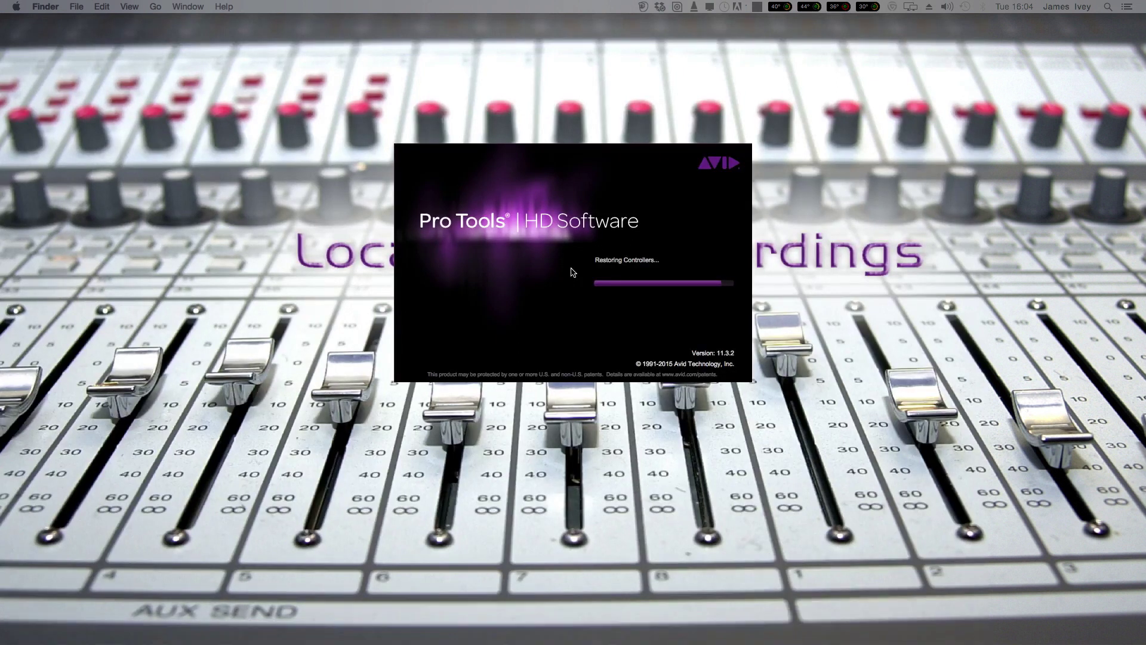
Dismiss the Pro Tools startup prompt so the Play Session loads.
{"action": "left_click", "coordinate": [632, 378]}
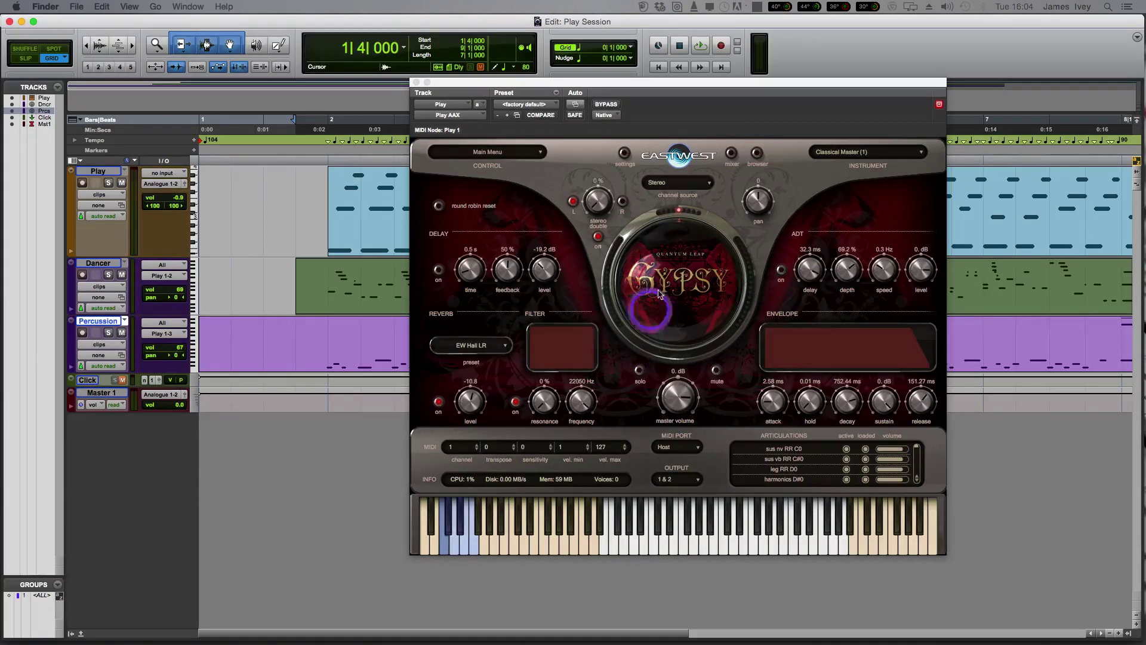
Audition Seniorita 2 and Gypsy percussion, return to Classical Master, and play the session.
{"action": "left_click", "coordinate": [838, 157]}
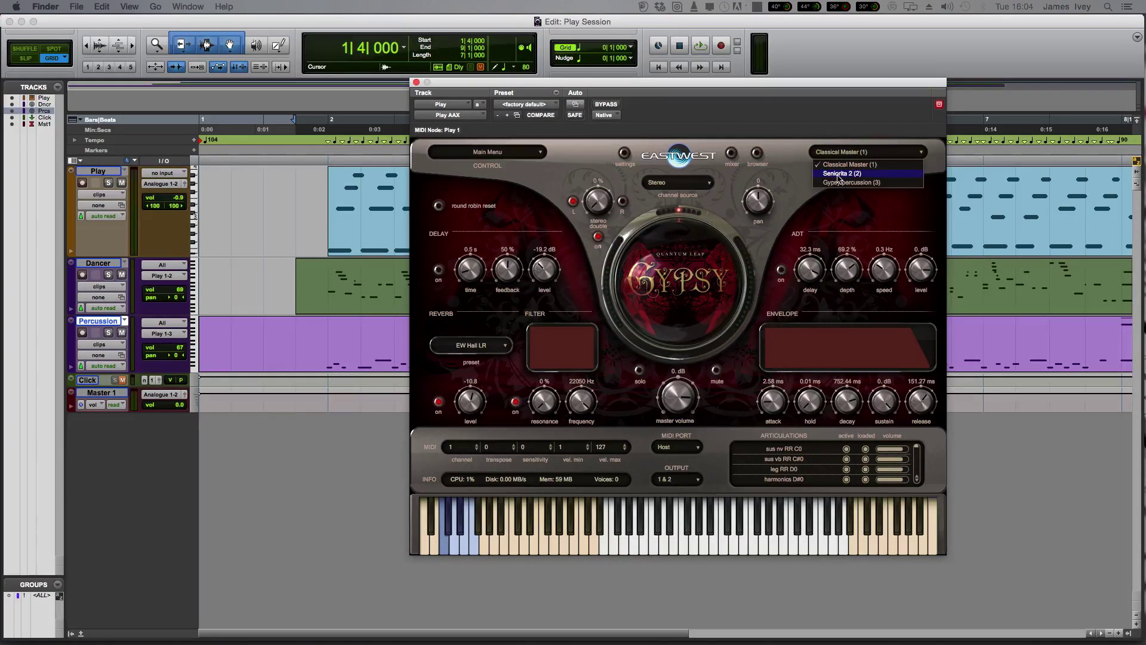
{"action": "left_click", "coordinate": [858, 175]}
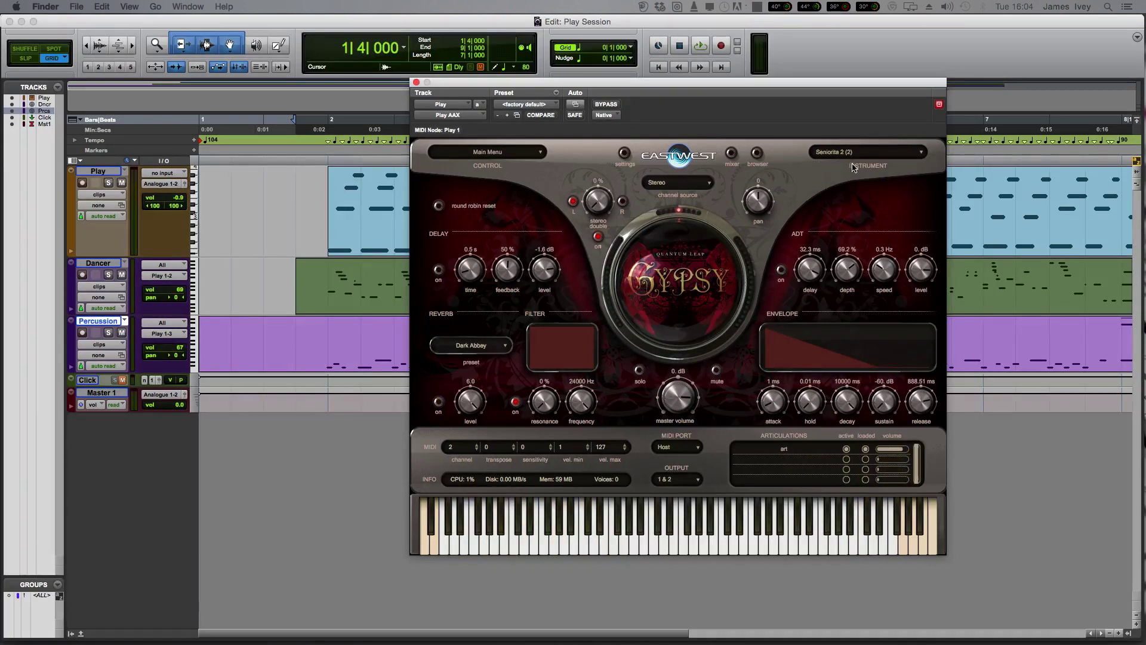
{"action": "left_click", "coordinate": [857, 153]}
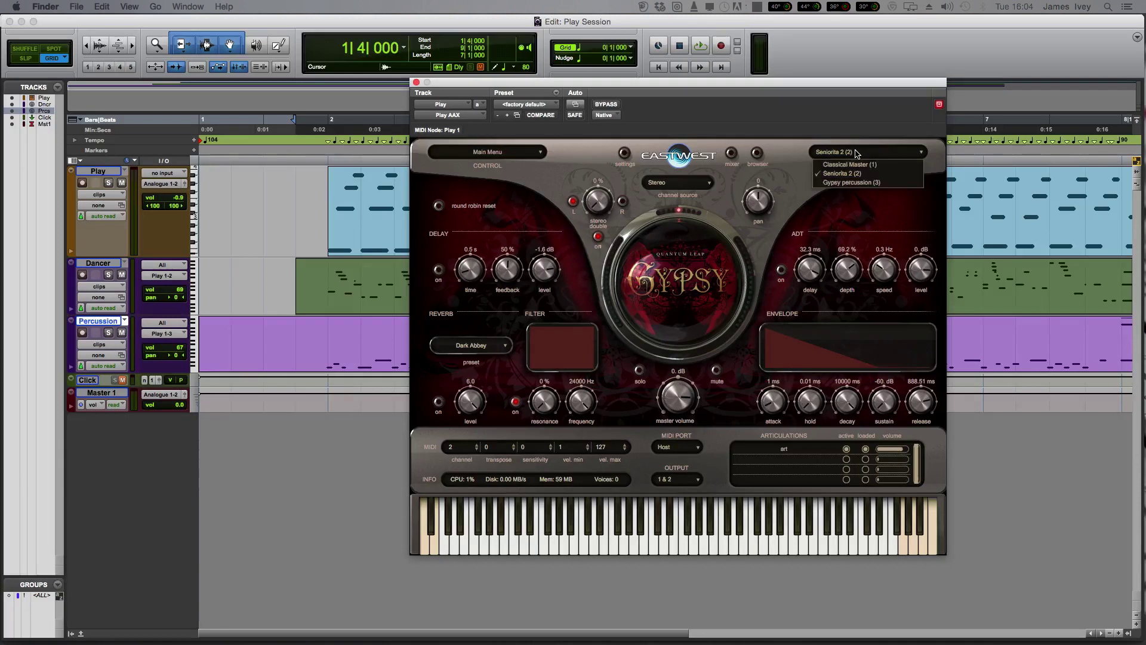
{"action": "left_click", "coordinate": [853, 186]}
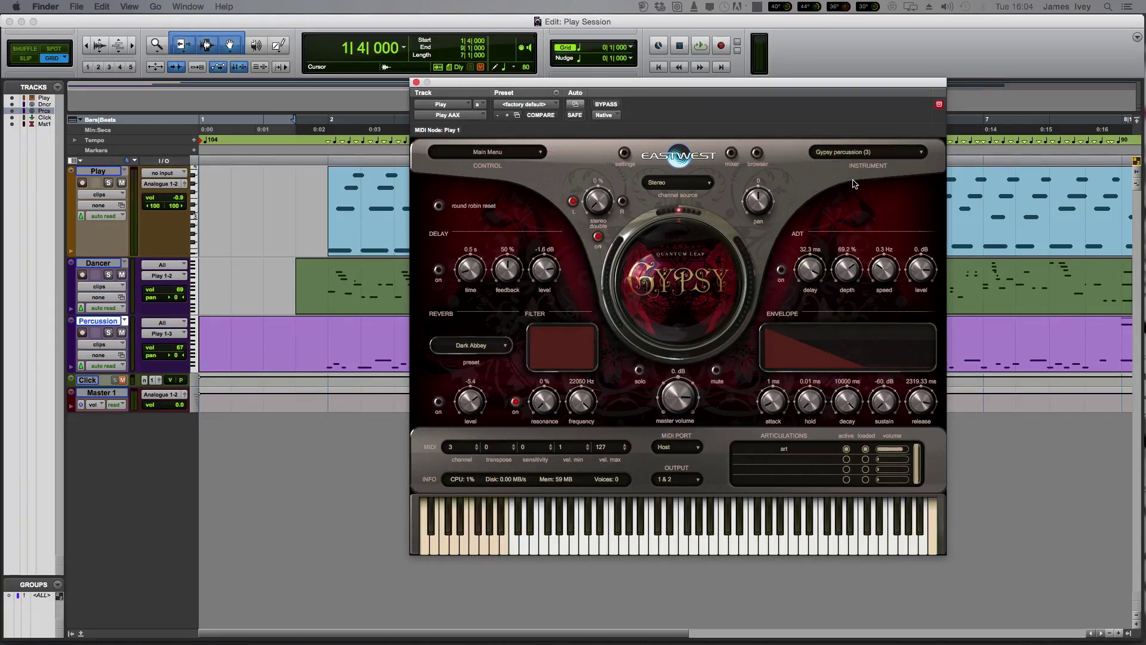
{"action": "left_click", "coordinate": [854, 153]}
{"action": "left_click", "coordinate": [851, 166]}
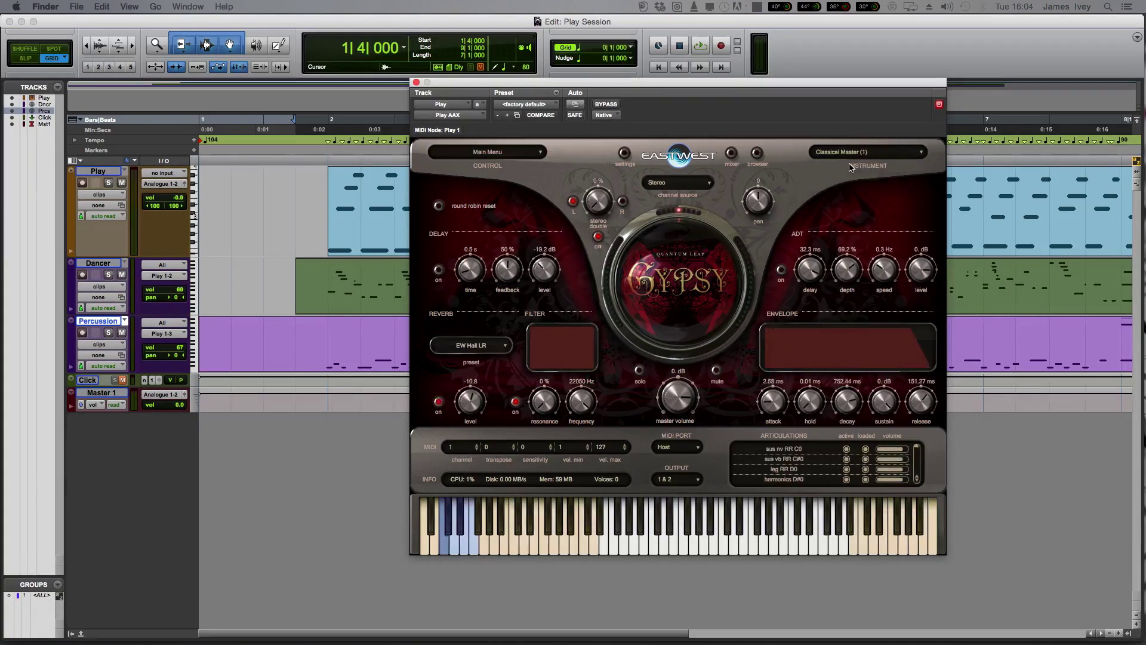
{"action": "left_click", "coordinate": [311, 147]}
{"action": "key", "text": "space"}
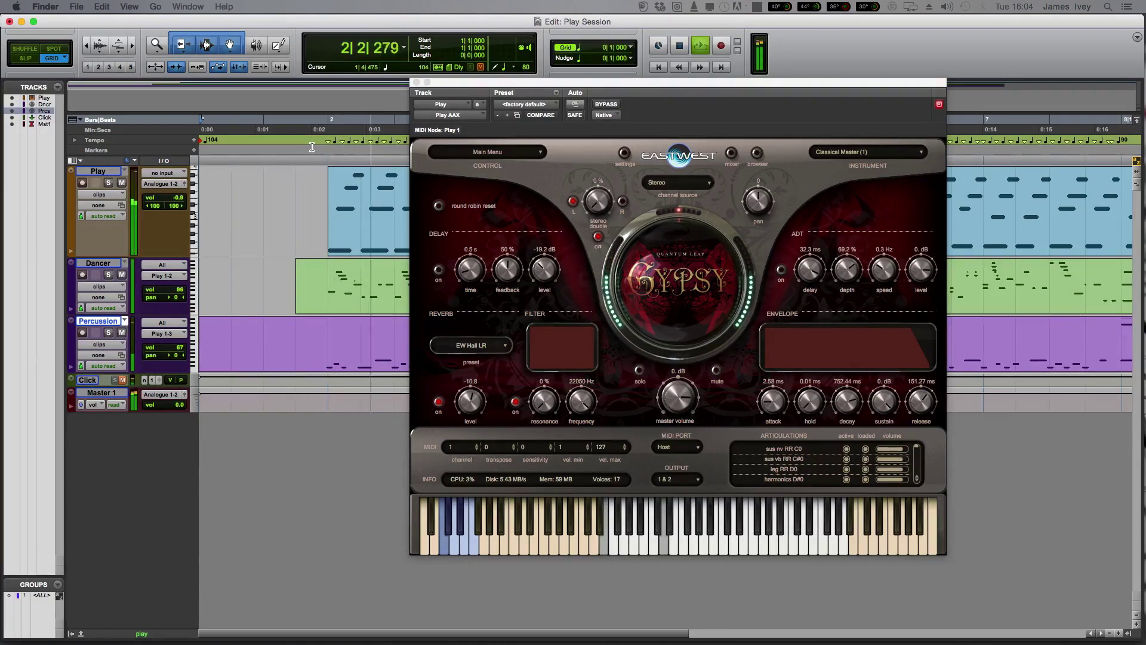
While the session plays, switch the instrument to Seniorita 2, then to Gypsy percussion.
{"action": "left_click", "coordinate": [836, 153]}
{"action": "left_click", "coordinate": [840, 173]}
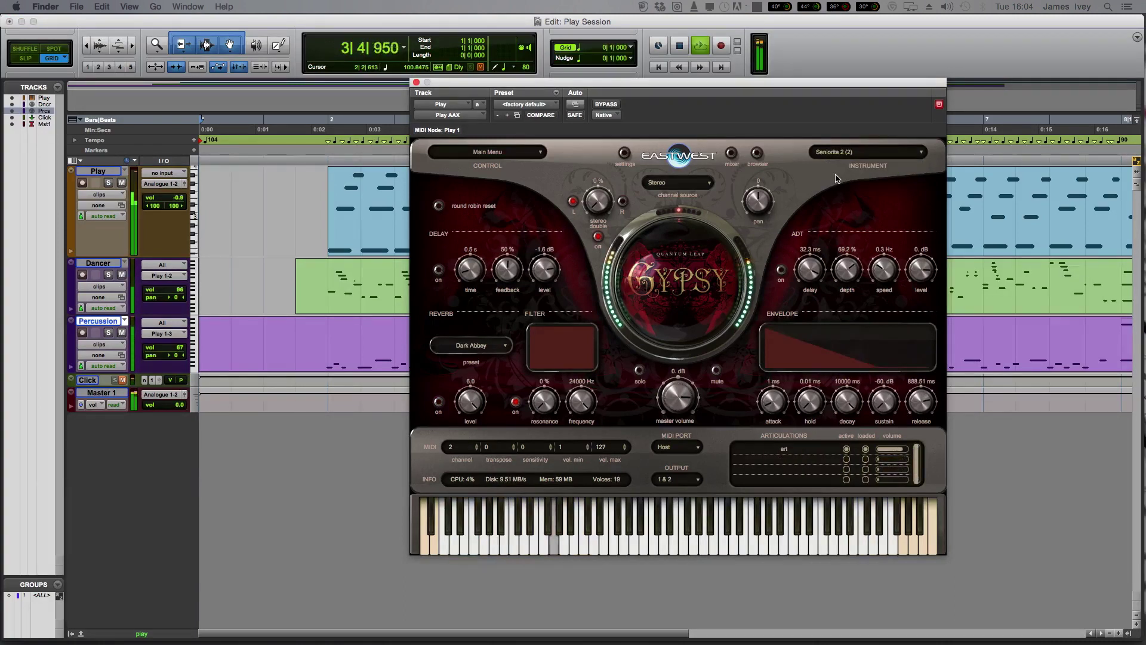
{"action": "left_click", "coordinate": [838, 155]}
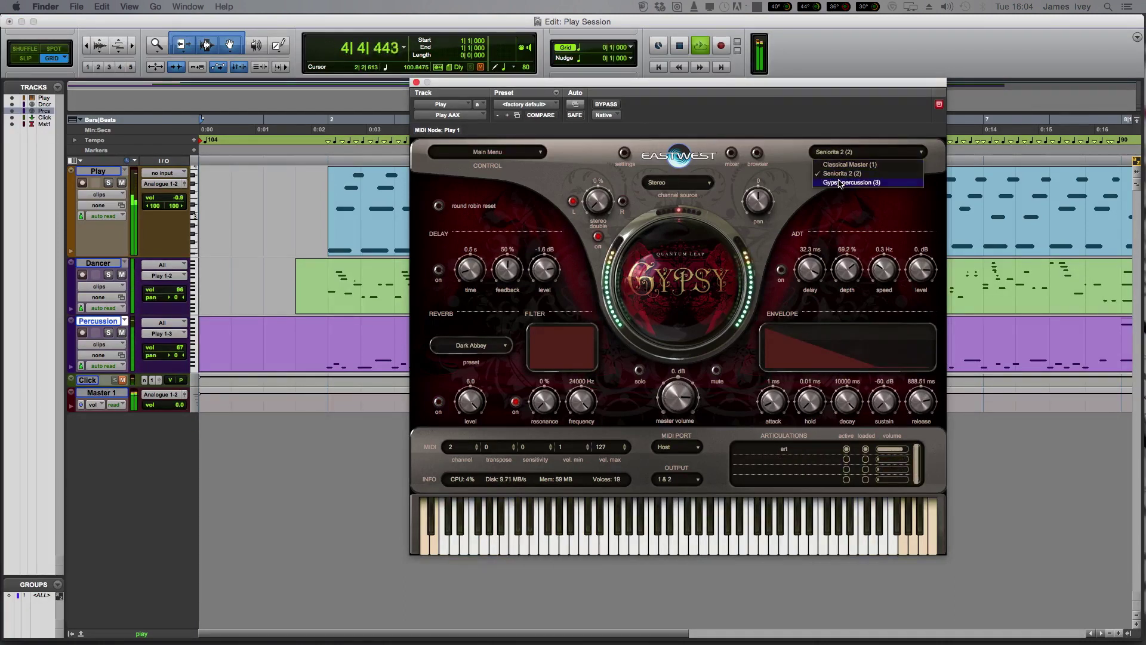
{"action": "left_click", "coordinate": [840, 183]}
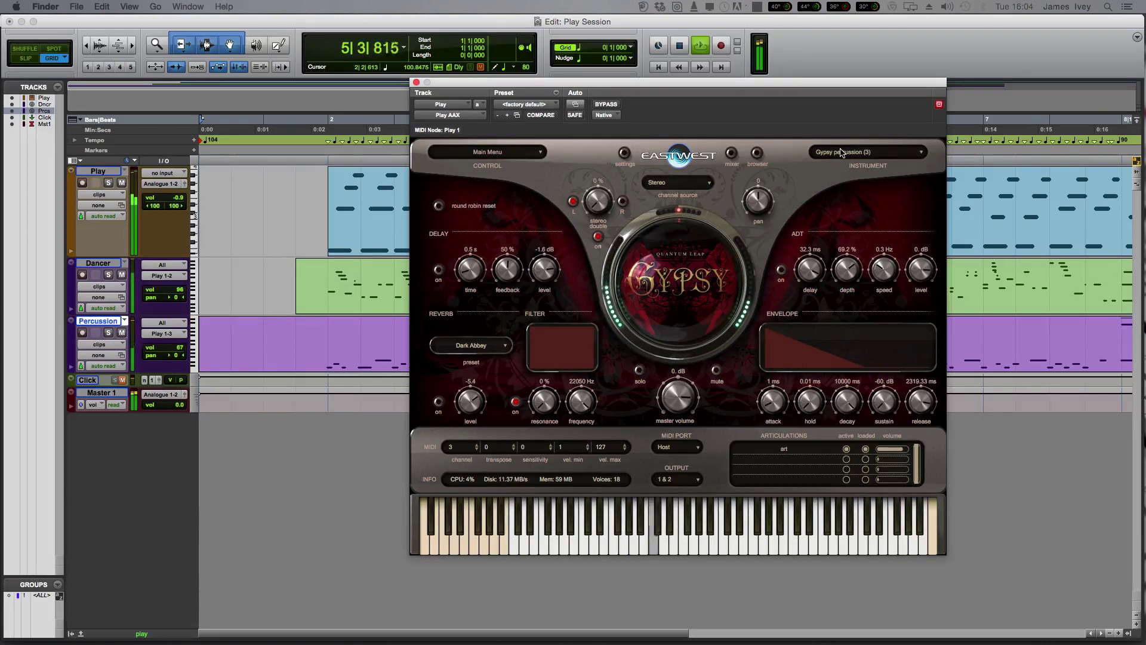
Reload Classical Master as the instrument, then stop playback back at bar 1.
{"action": "left_click", "coordinate": [840, 155]}
{"action": "left_click", "coordinate": [839, 165]}
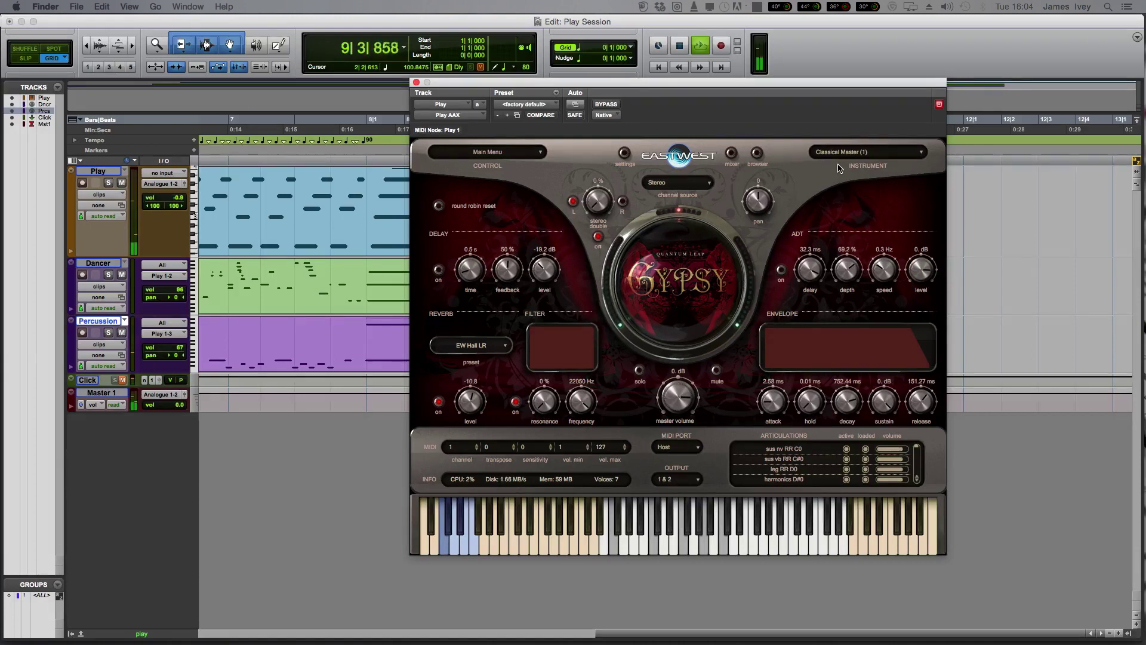
{"action": "key", "text": "space"}
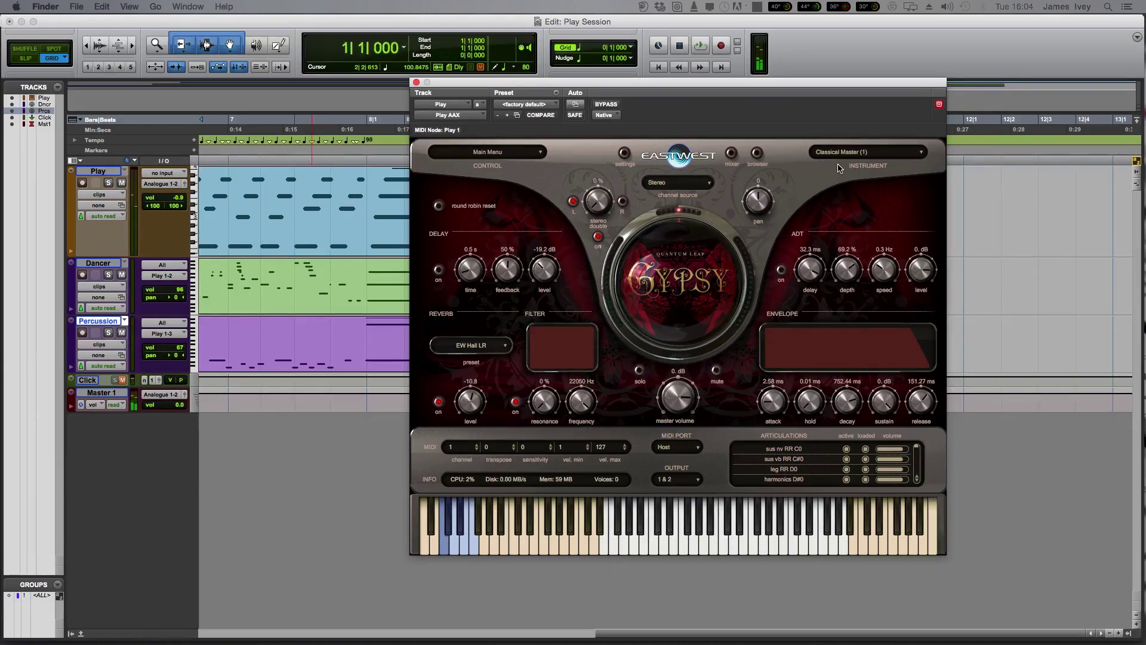